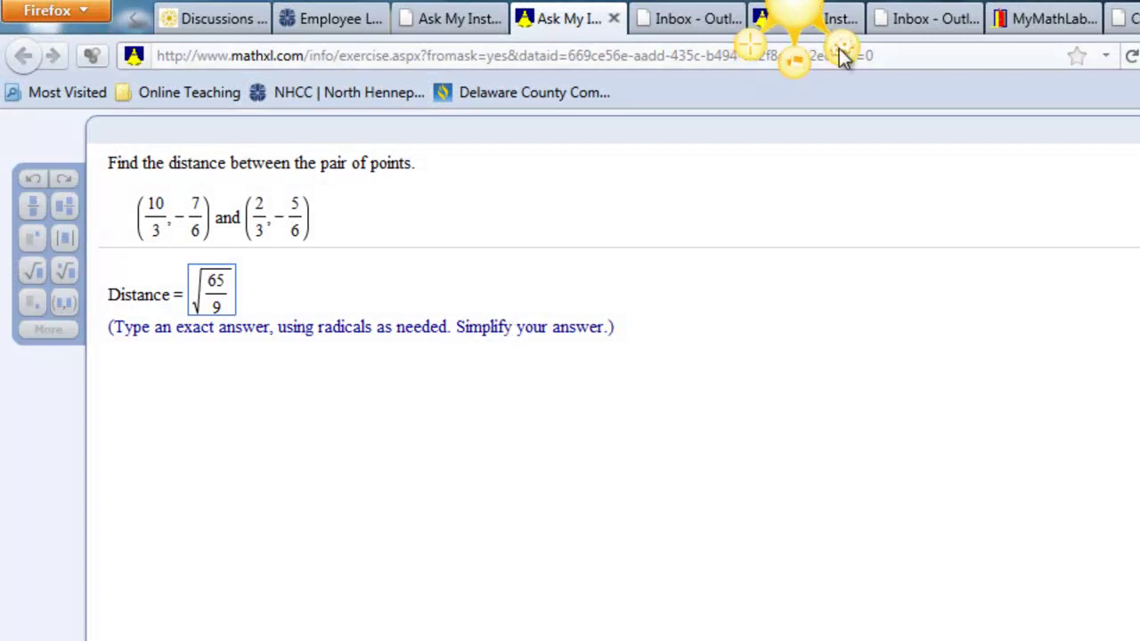
Bring up Jing's More panel and open its Preferences settings.
left_click(839, 50)
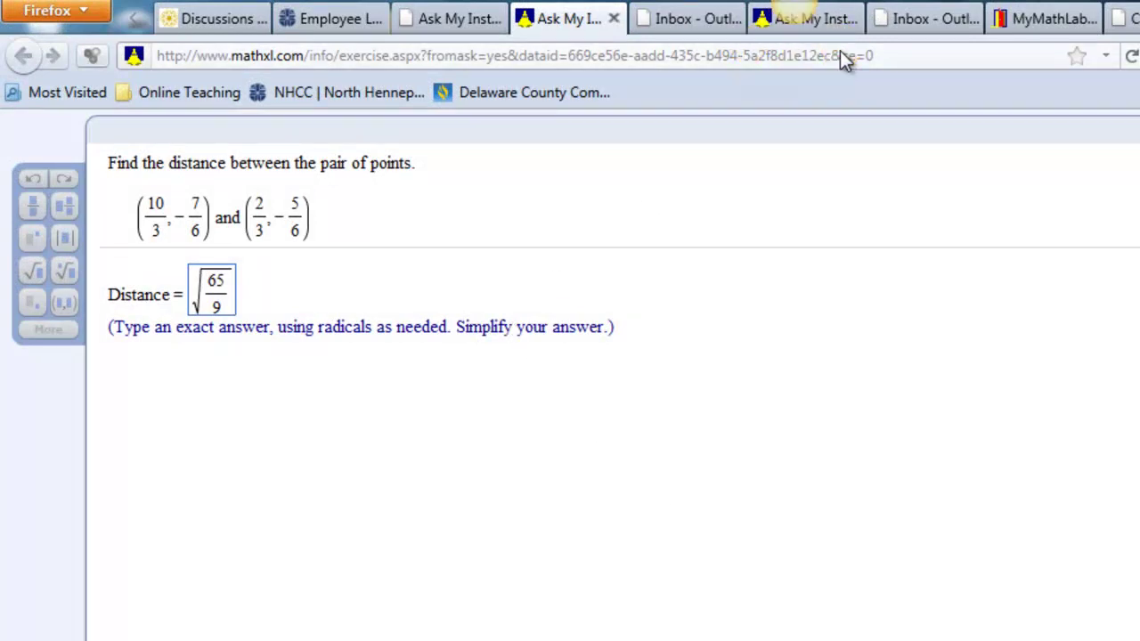
left_click_drag(686, 336, 529, 163)
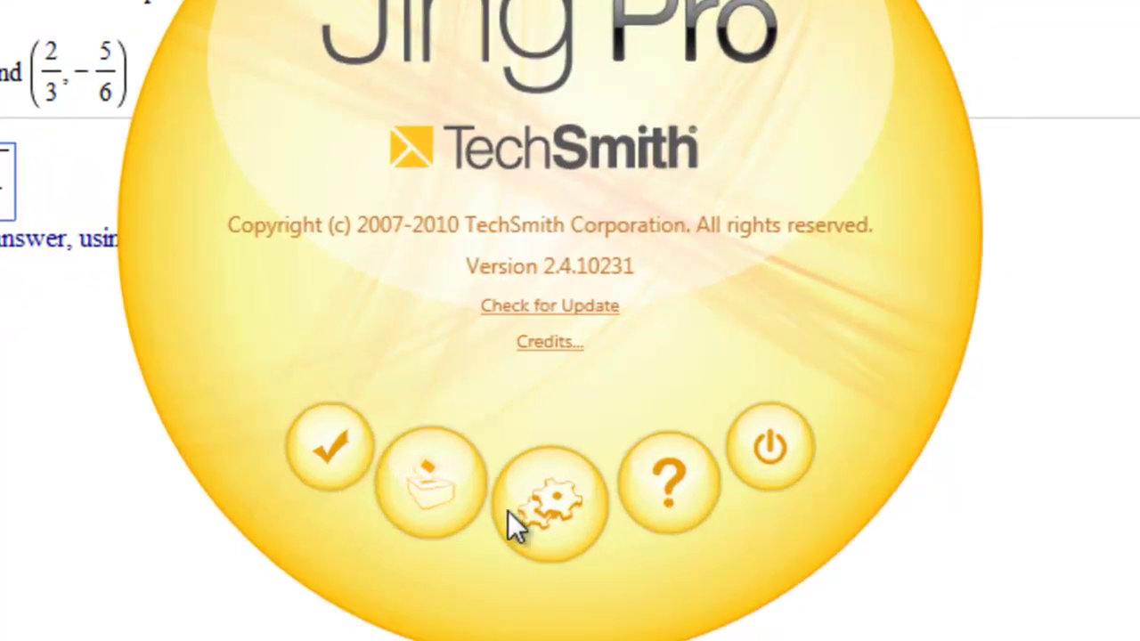
left_click(555, 512)
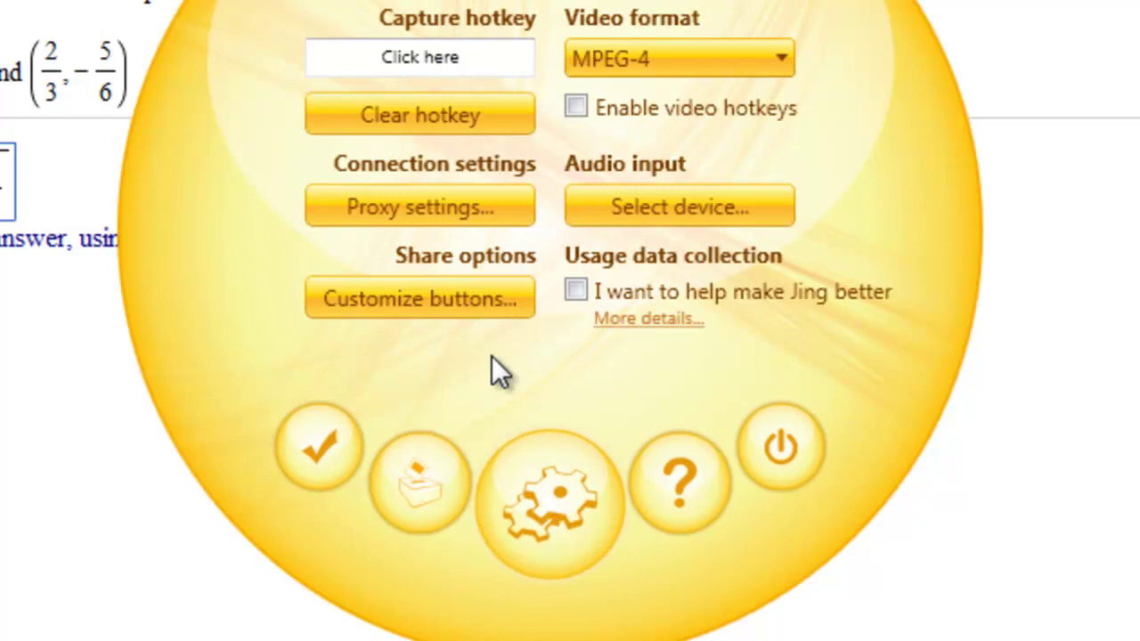
Open Jing's Customize buttons settings and start a new Screencast.com share button.
left_click(409, 300)
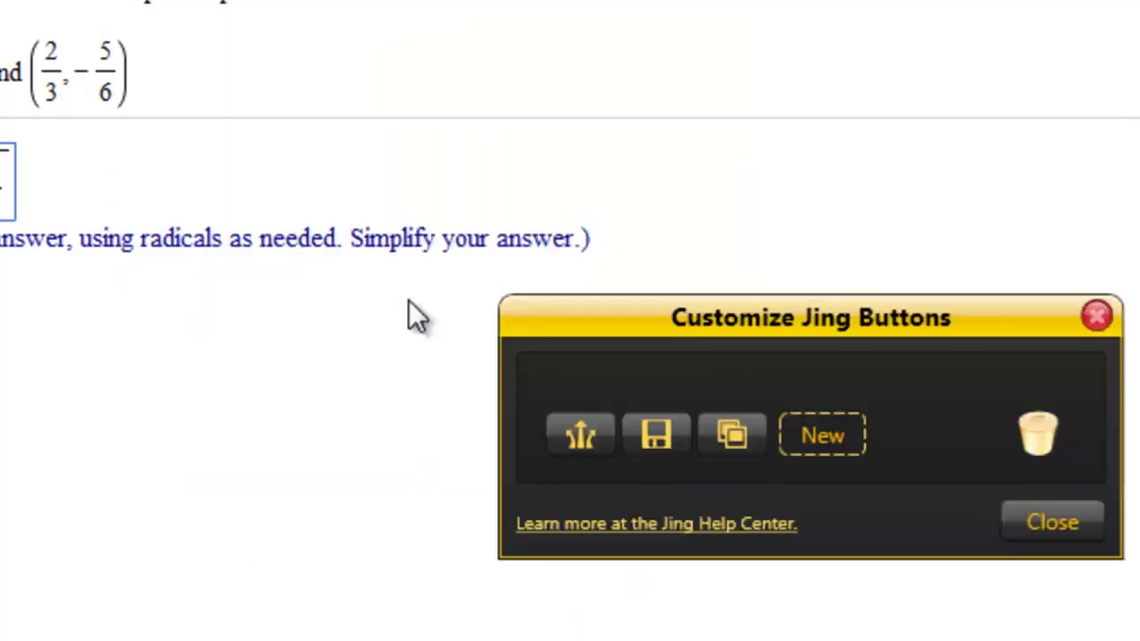
mouse_move(619, 335)
left_mouse_down()
mouse_move(584, 233)
mouse_move(530, 174)
left_mouse_up()
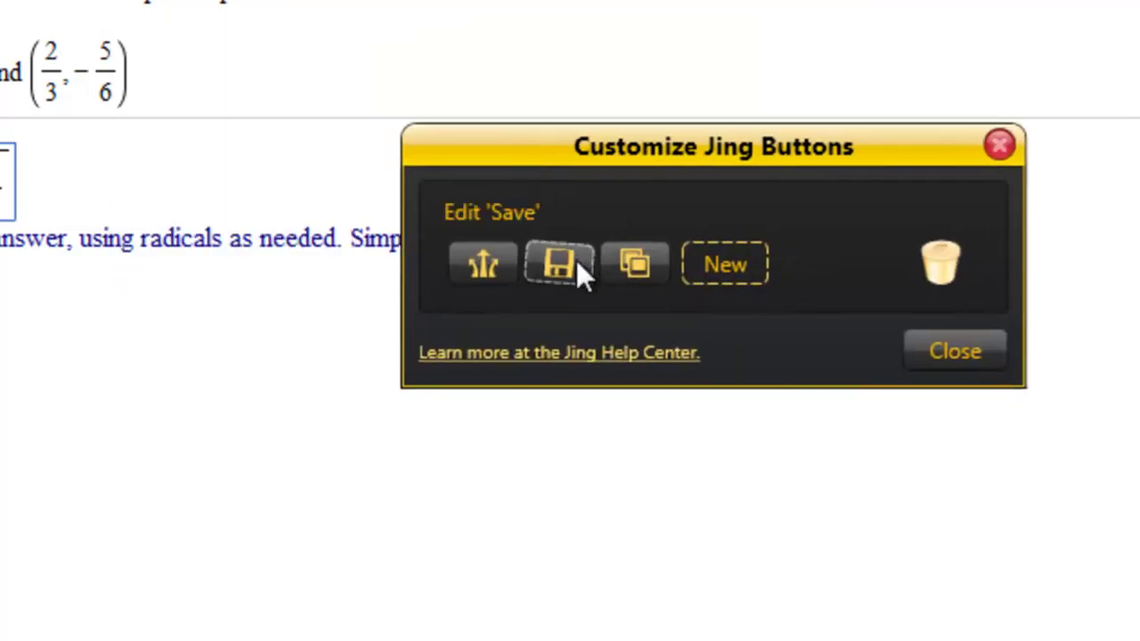
left_click(719, 267)
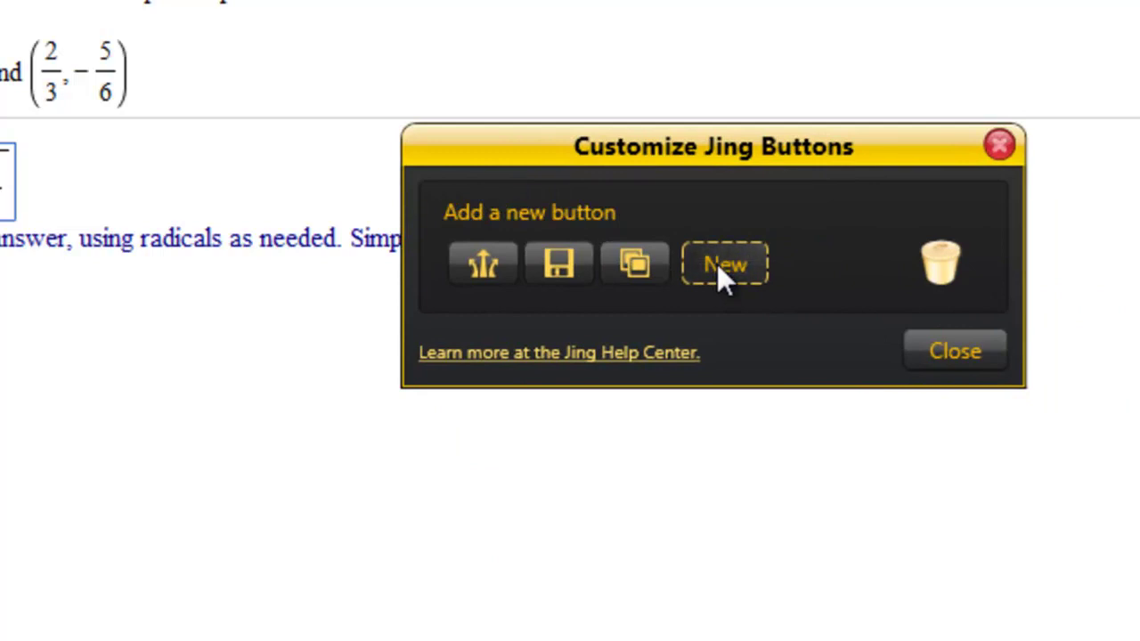
left_click_drag(692, 112, 607, 0)
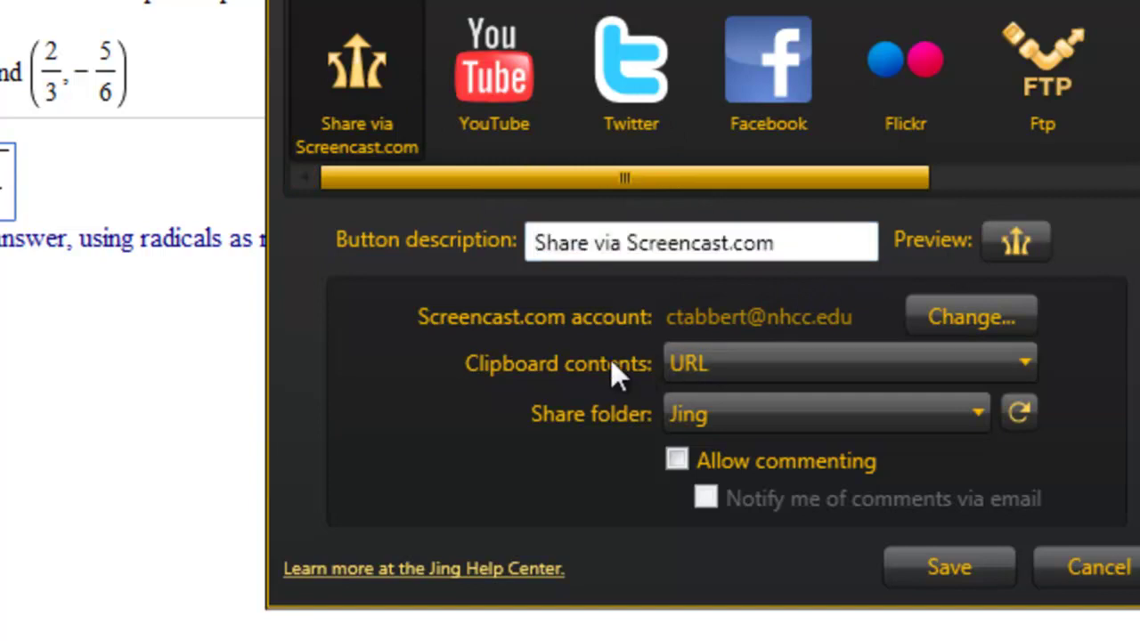
Set the button to copy Embed Code, name it 'Embed Code', and save it.
left_click(736, 357)
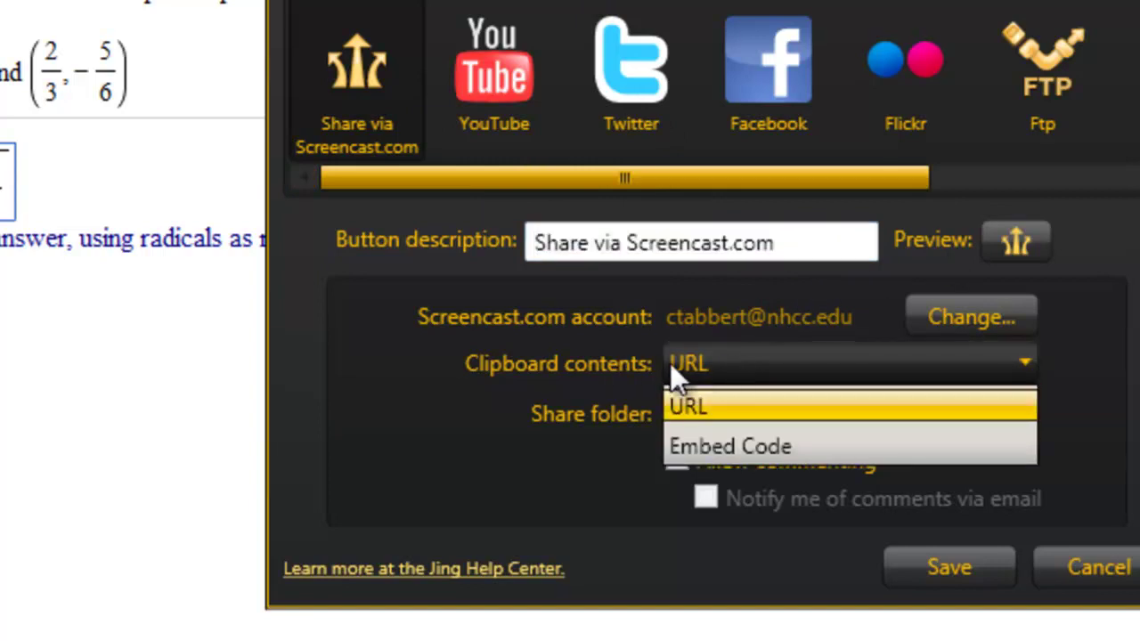
left_click(764, 441)
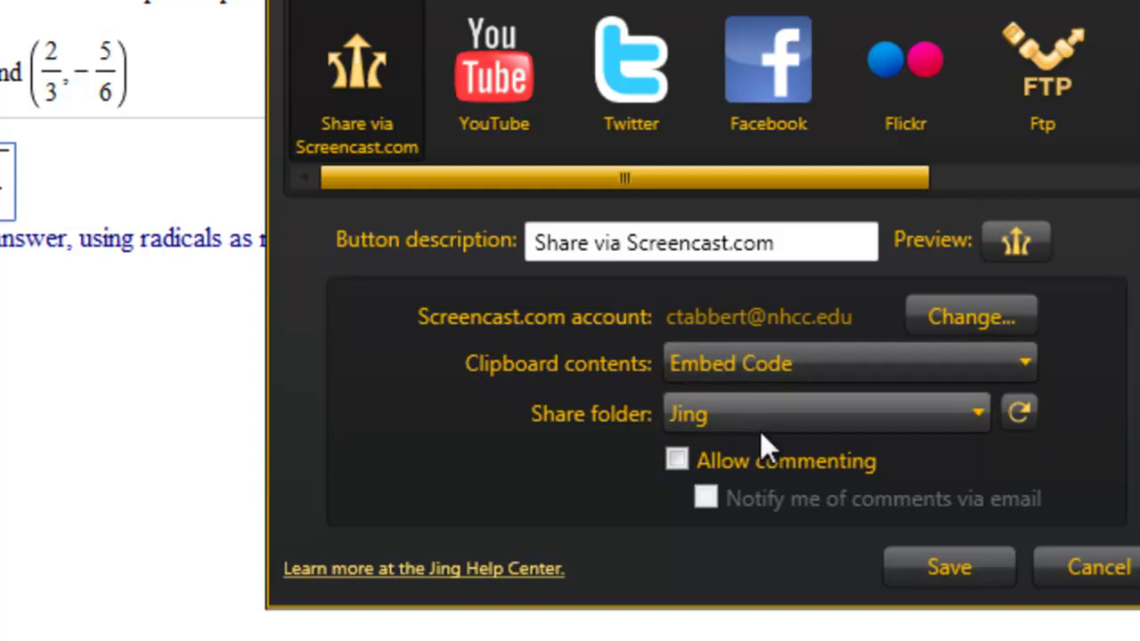
left_click_drag(835, 251, 394, 204)
left_click(621, 259)
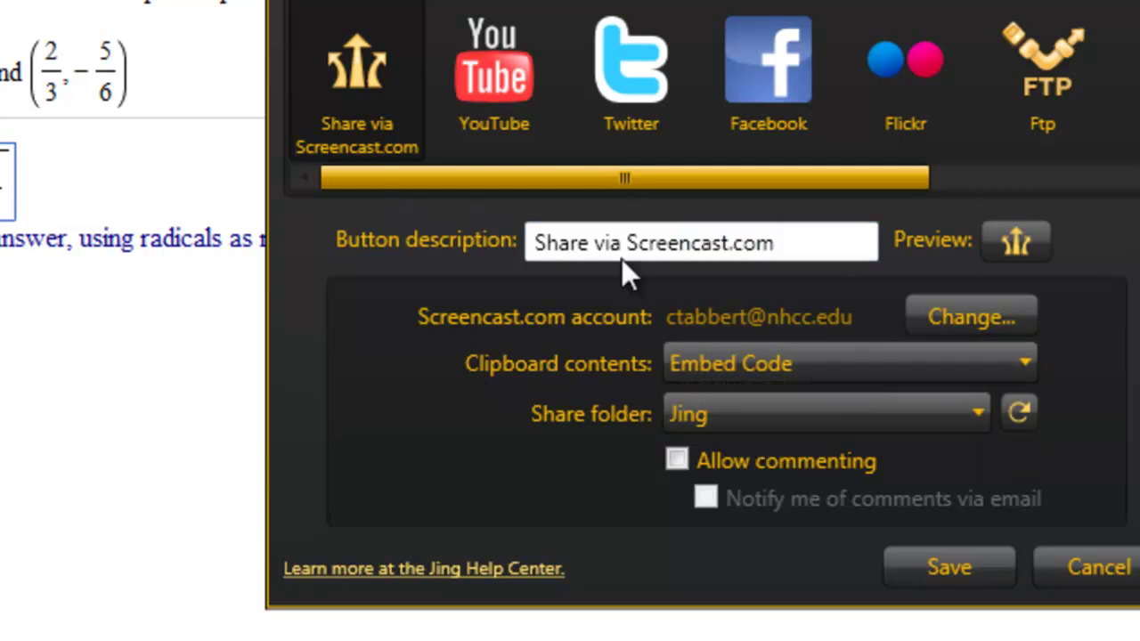
left_click_drag(804, 247, 493, 265)
type("E")
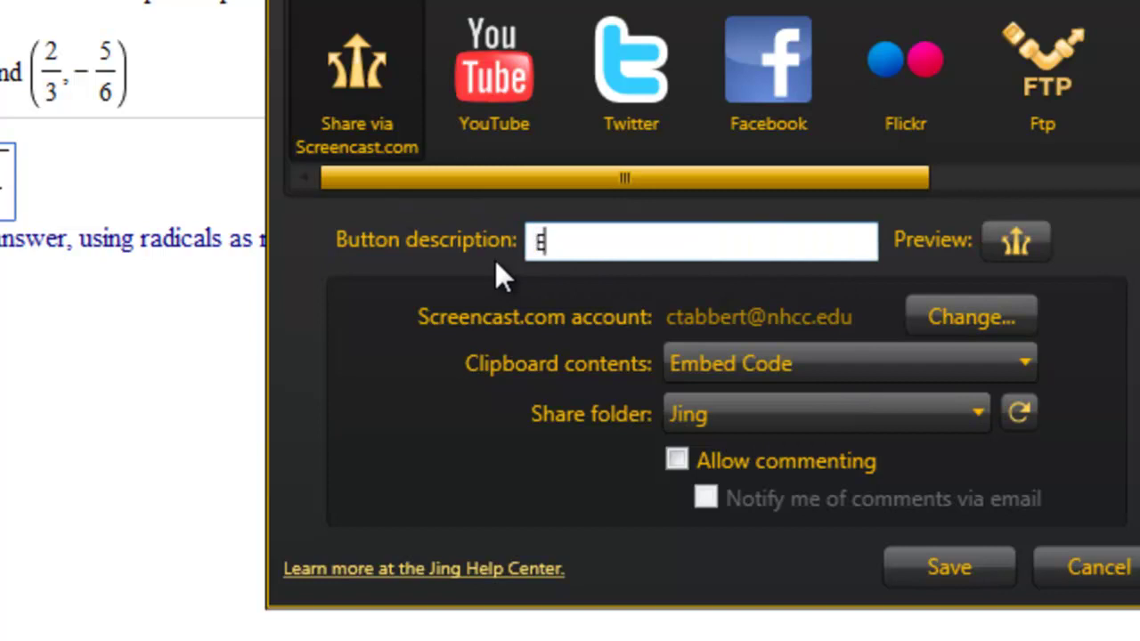
type("mbed Cod")
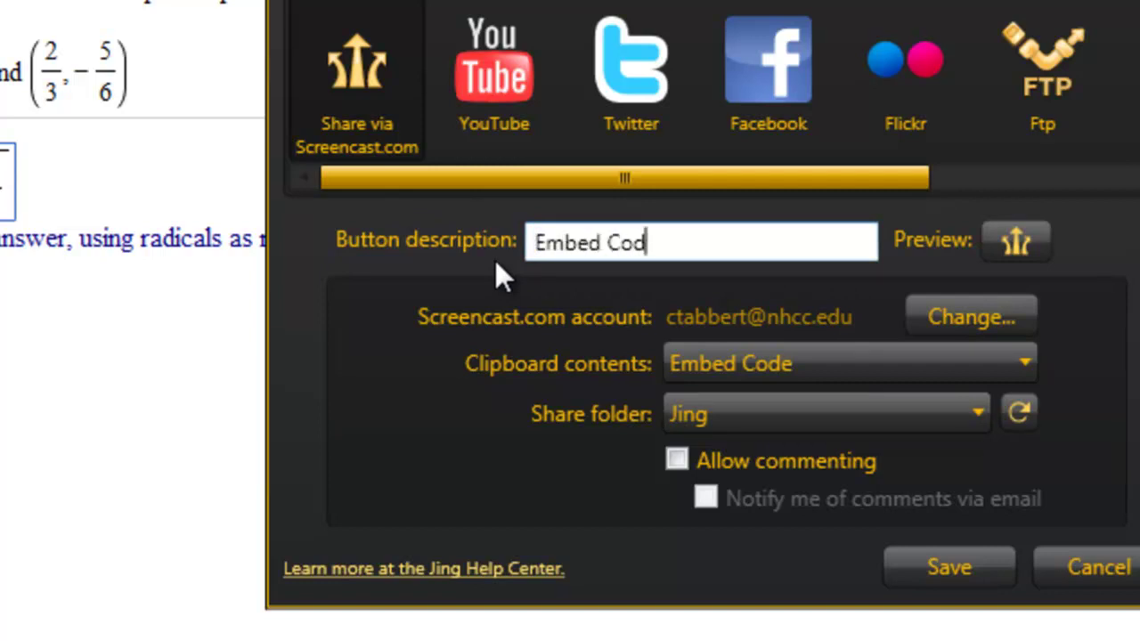
type("e")
left_click(949, 567)
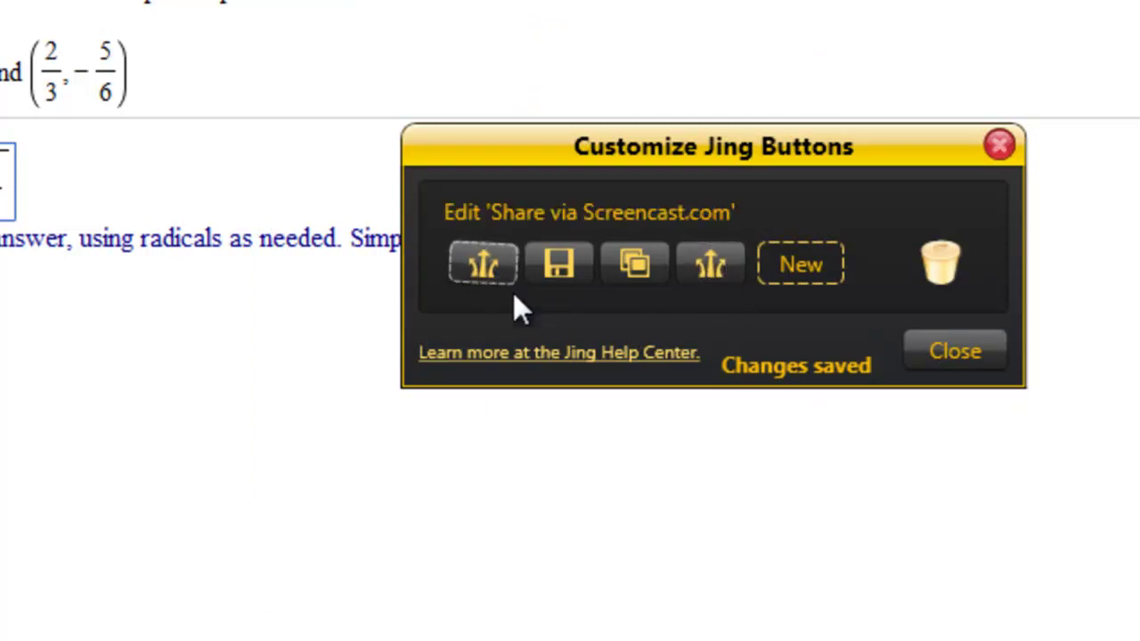
Close Jing's settings and capture the MathXL distance problem region as an image.
left_click(939, 352)
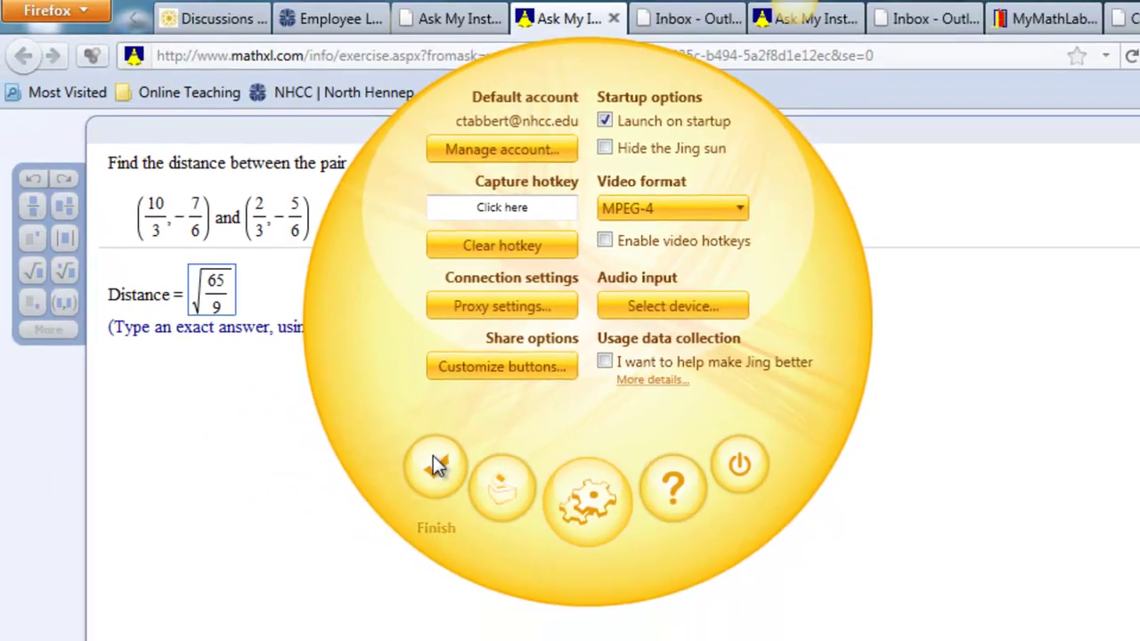
left_click(419, 461)
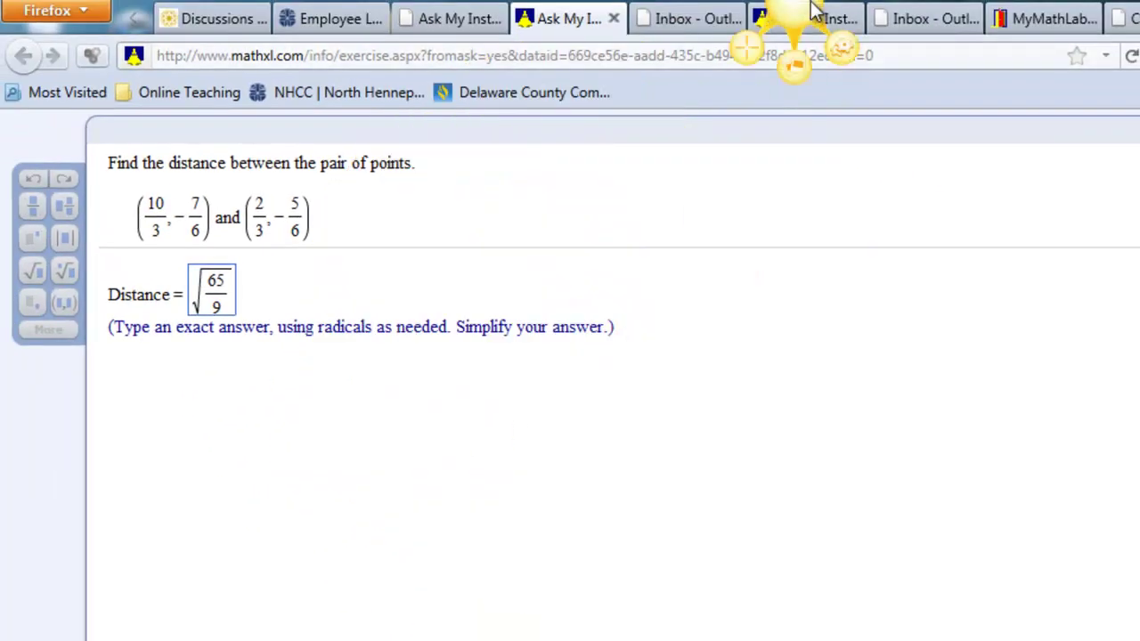
left_click(755, 53)
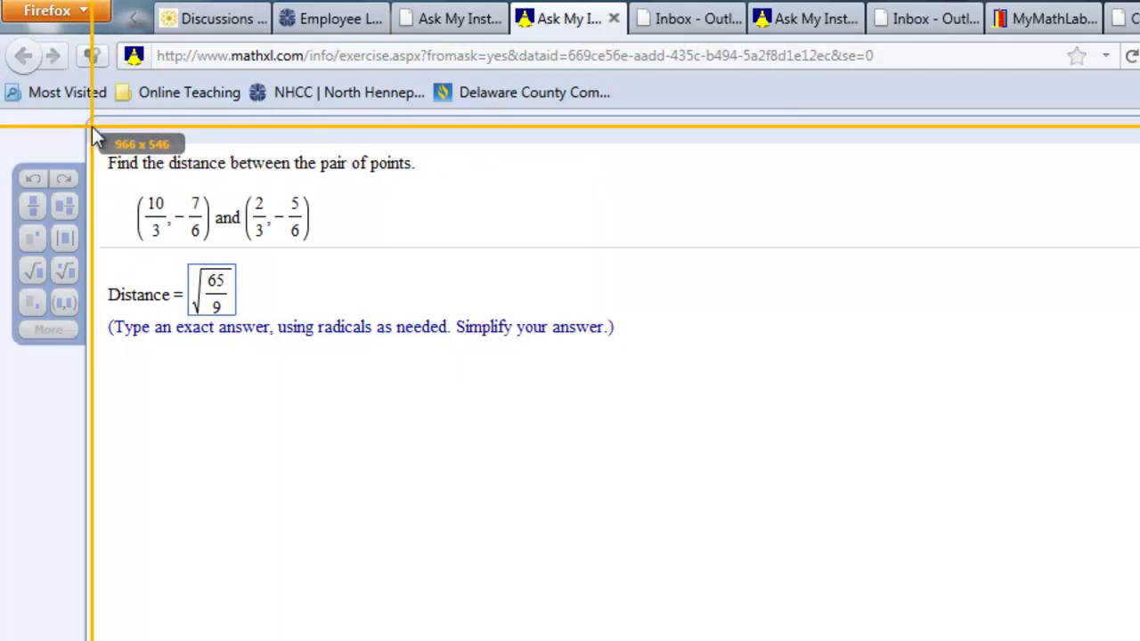
mouse_move(89, 127)
left_mouse_down()
mouse_move(662, 400)
mouse_move(663, 390)
left_mouse_up()
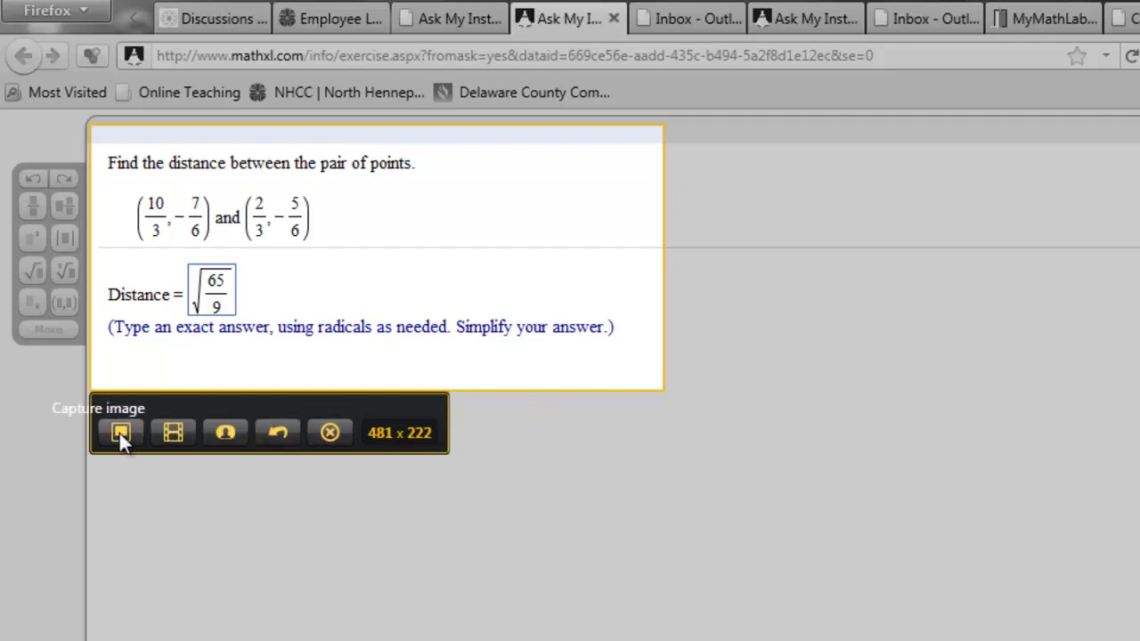
left_click(119, 433)
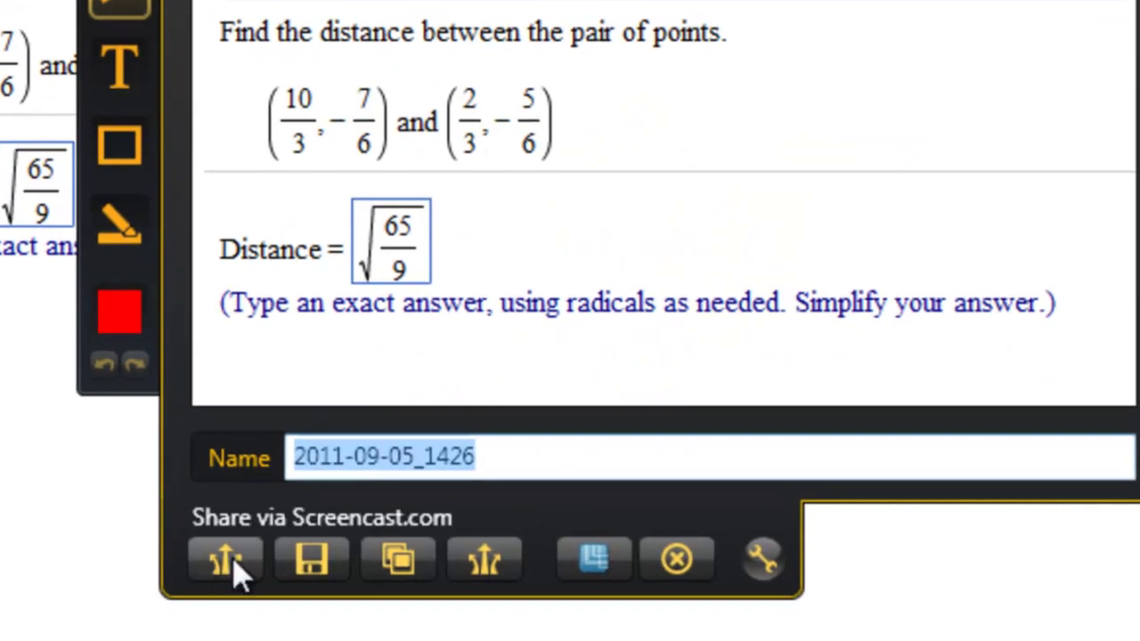
Upload the distance-problem capture to Screencast.com using the Embed Code button.
left_click(481, 559)
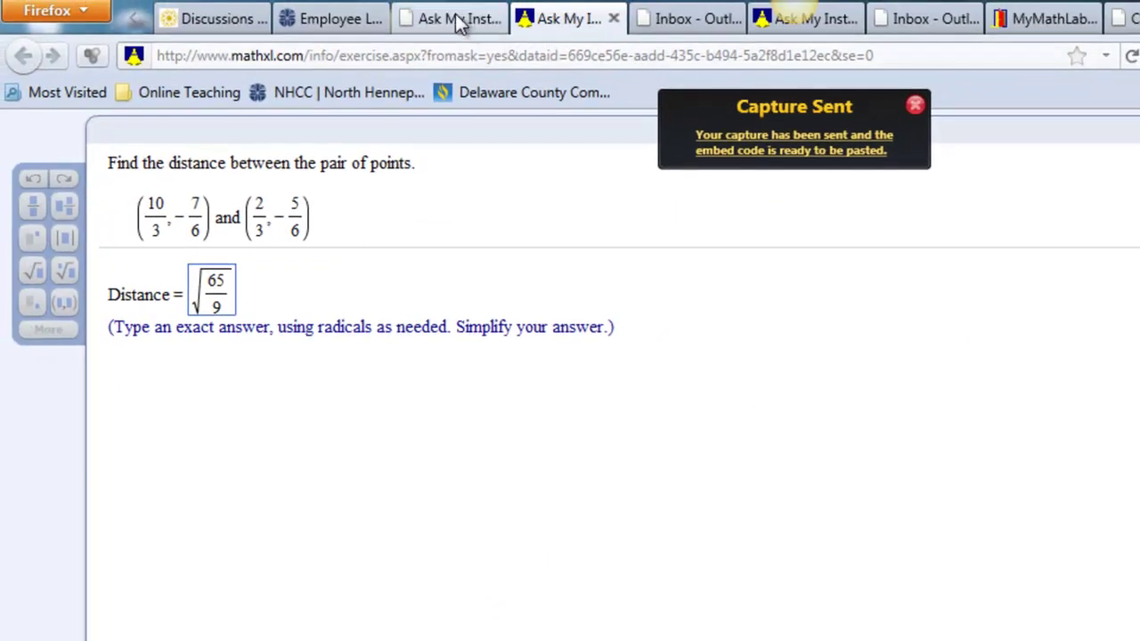
Start a new D2L discussion post with the subject 'Study Plan Question'.
left_click(221, 19)
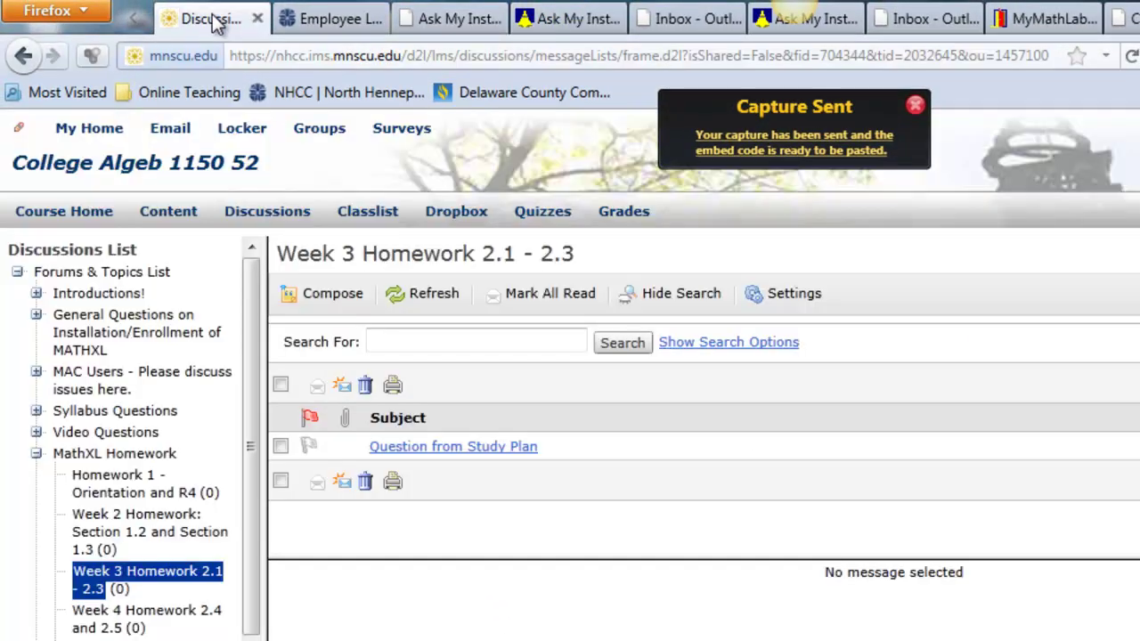
left_click(321, 301)
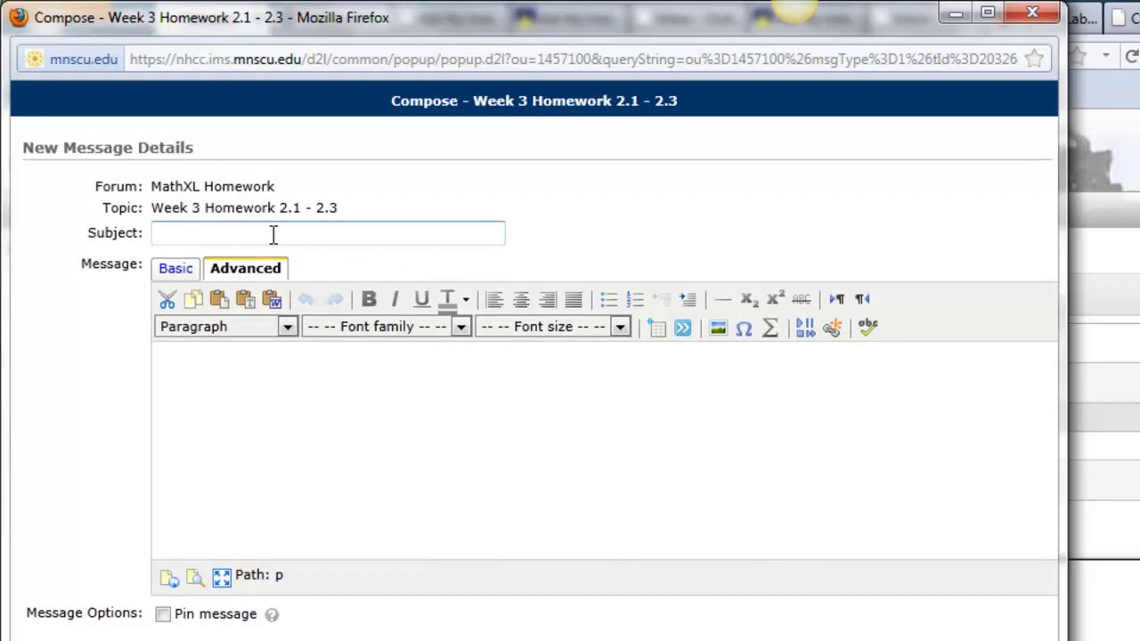
left_click(403, 233)
type("Stud")
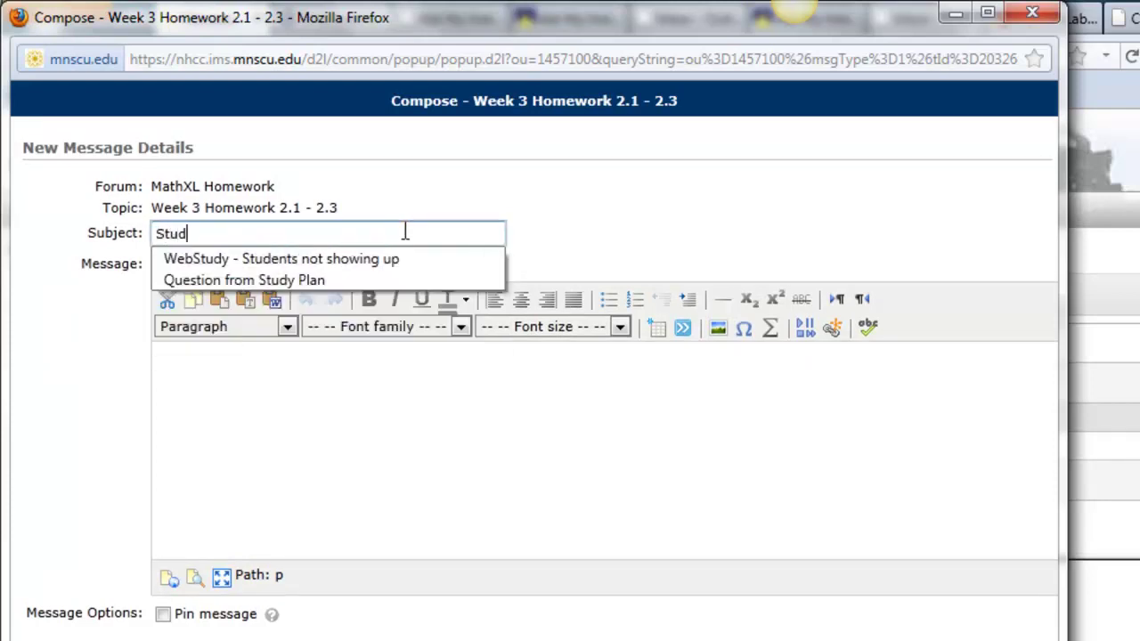
type("y Plan")
key("BackSpace")
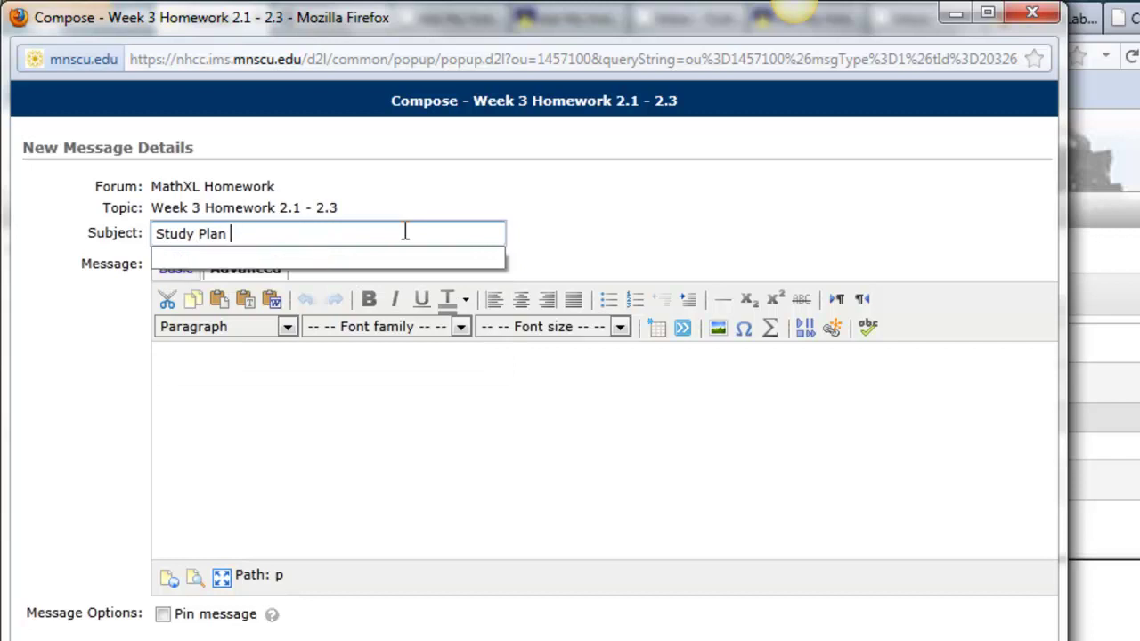
type("Question")
Begin the message body with 'I have a question about .....' and a new line.
left_click(463, 360)
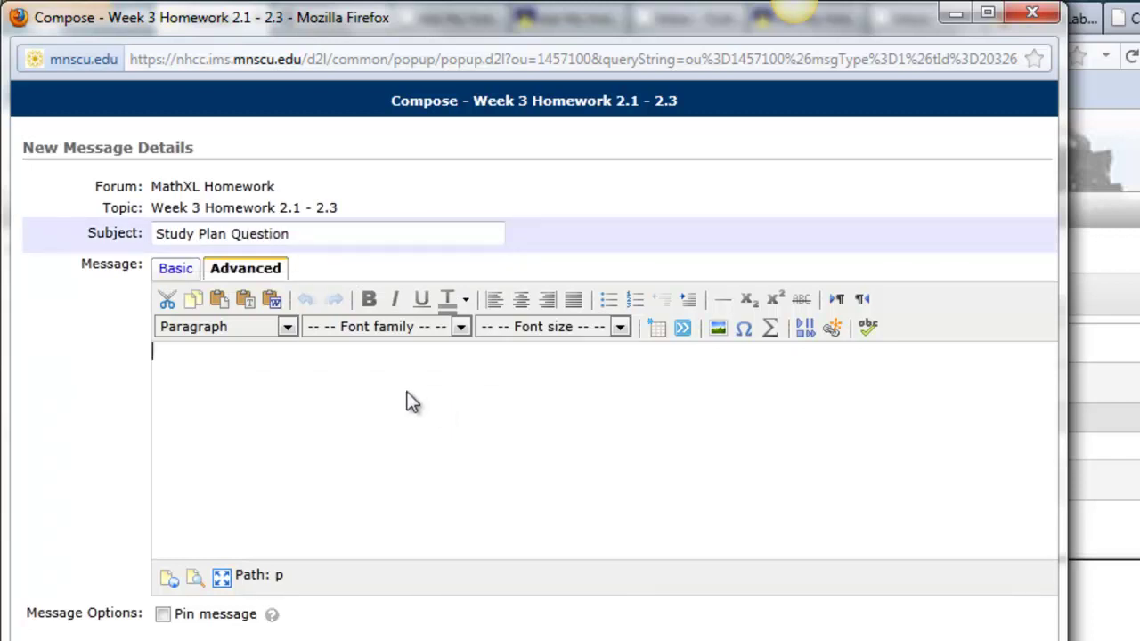
type("I have a question about .....")
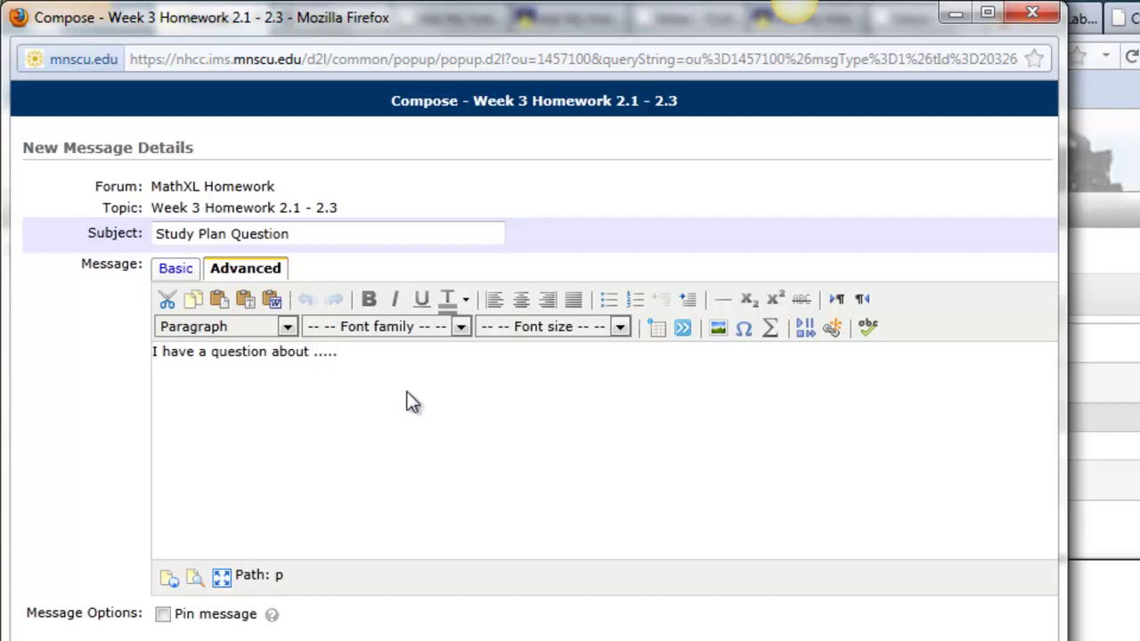
key("Return")
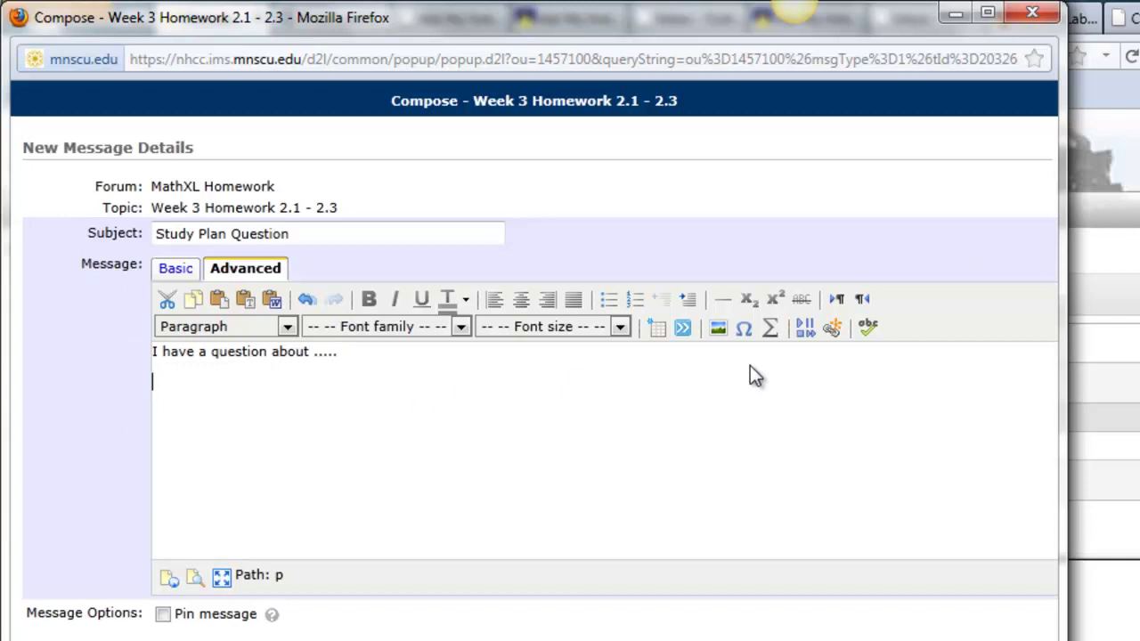
Paste the Jing embed code through Insert Stuff and insert the distance-problem screenshot.
left_click(804, 331)
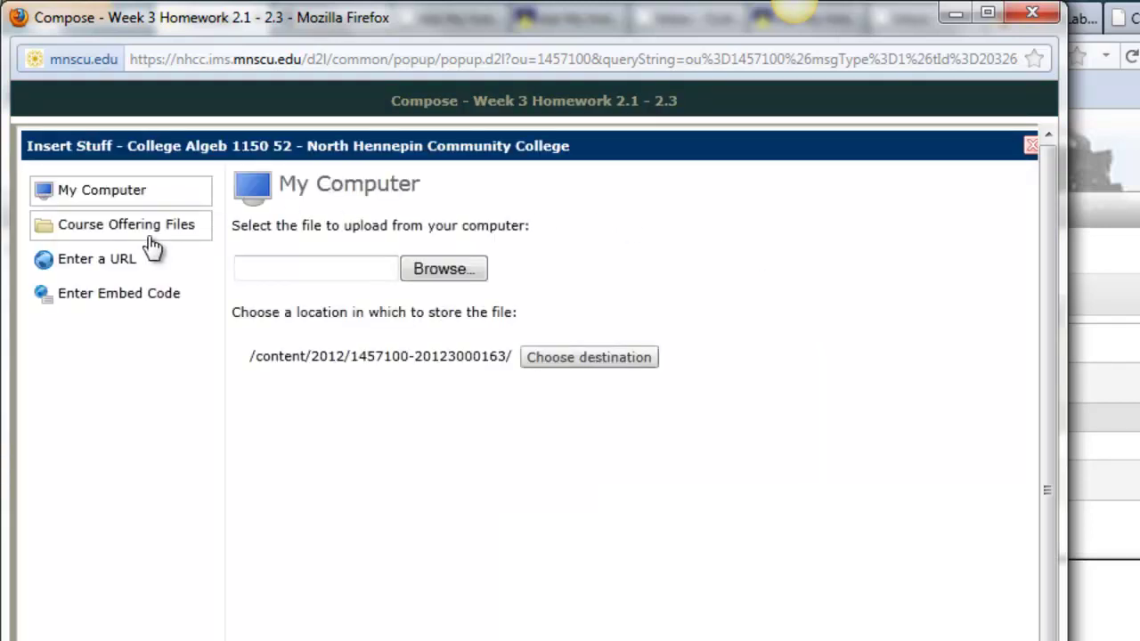
left_click(105, 303)
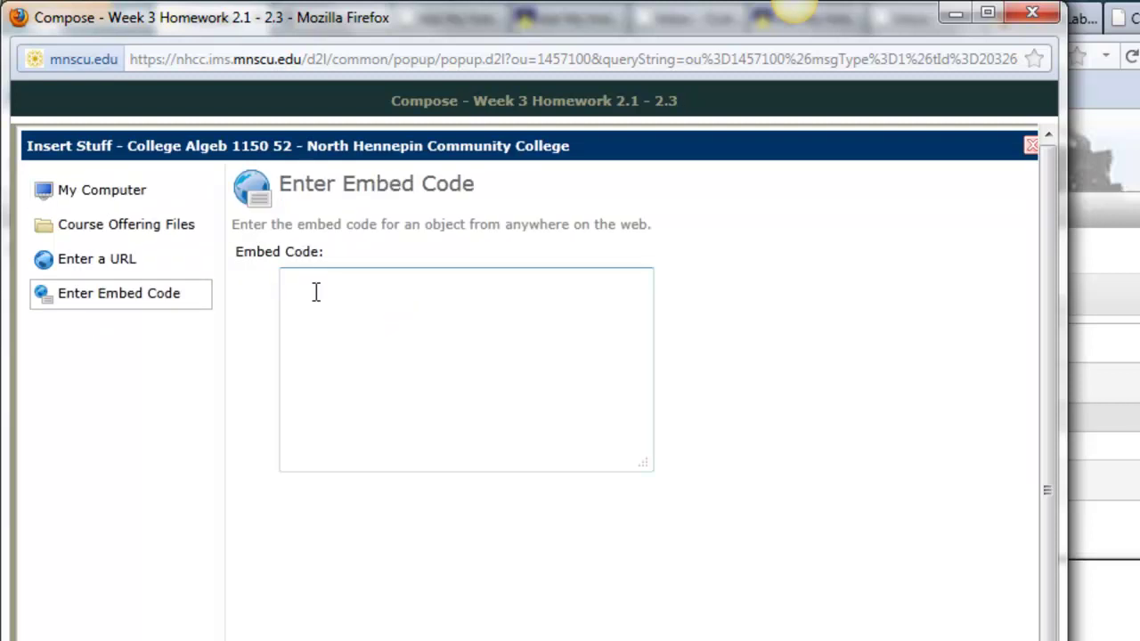
right_click(315, 292)
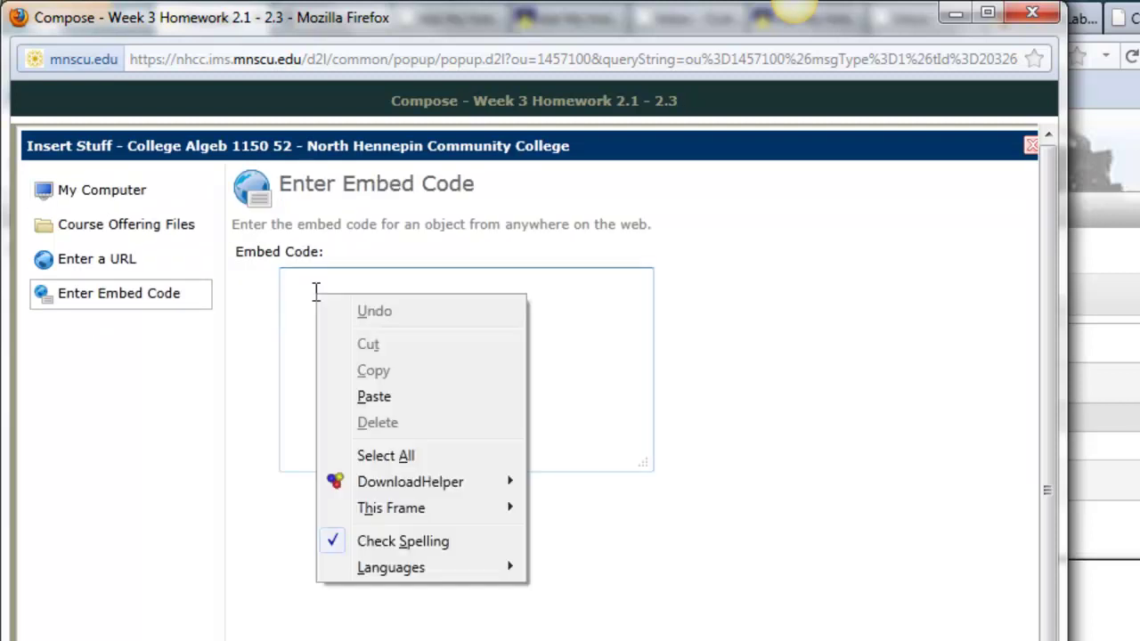
left_click(369, 398)
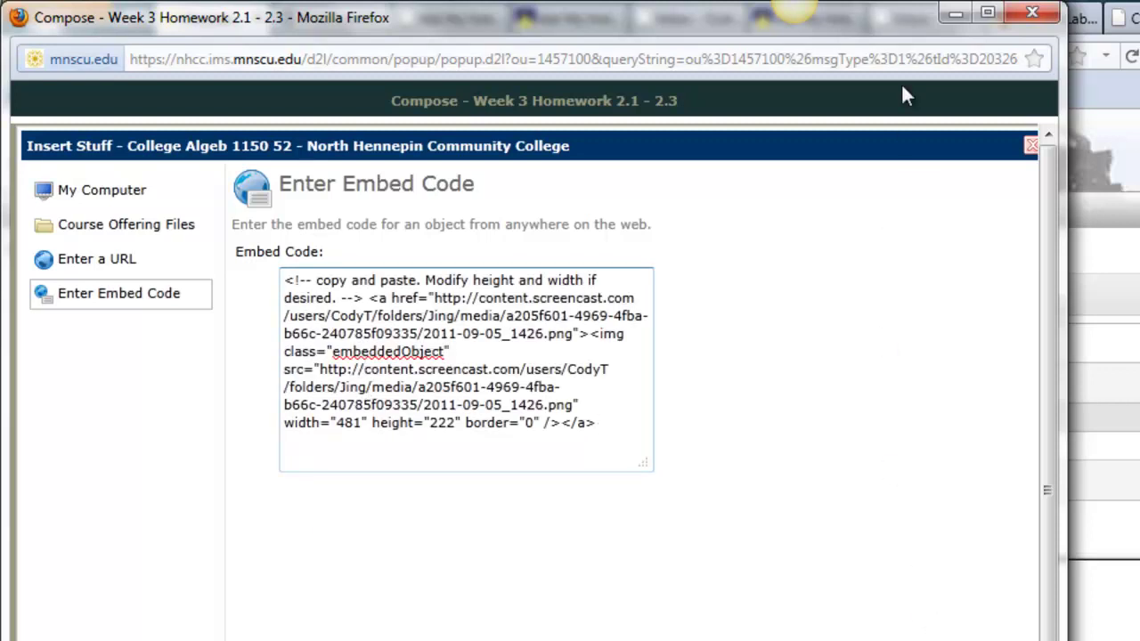
mouse_move(893, 13)
left_mouse_down()
mouse_move(893, 276)
mouse_move(911, 7)
left_mouse_up()
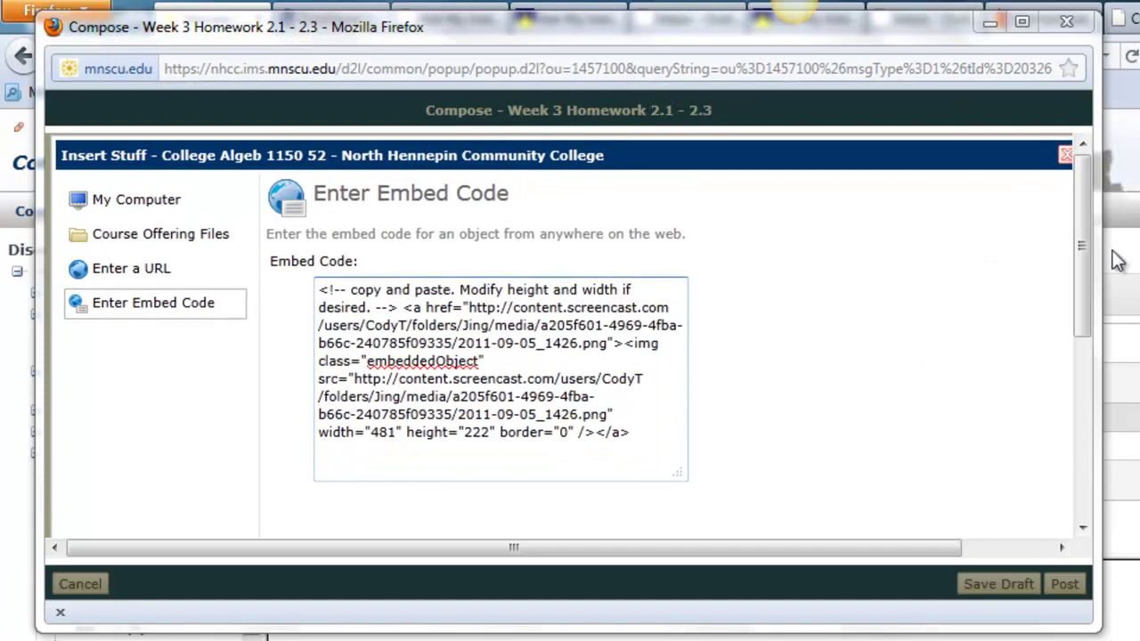
left_click_drag(1081, 239, 1094, 448)
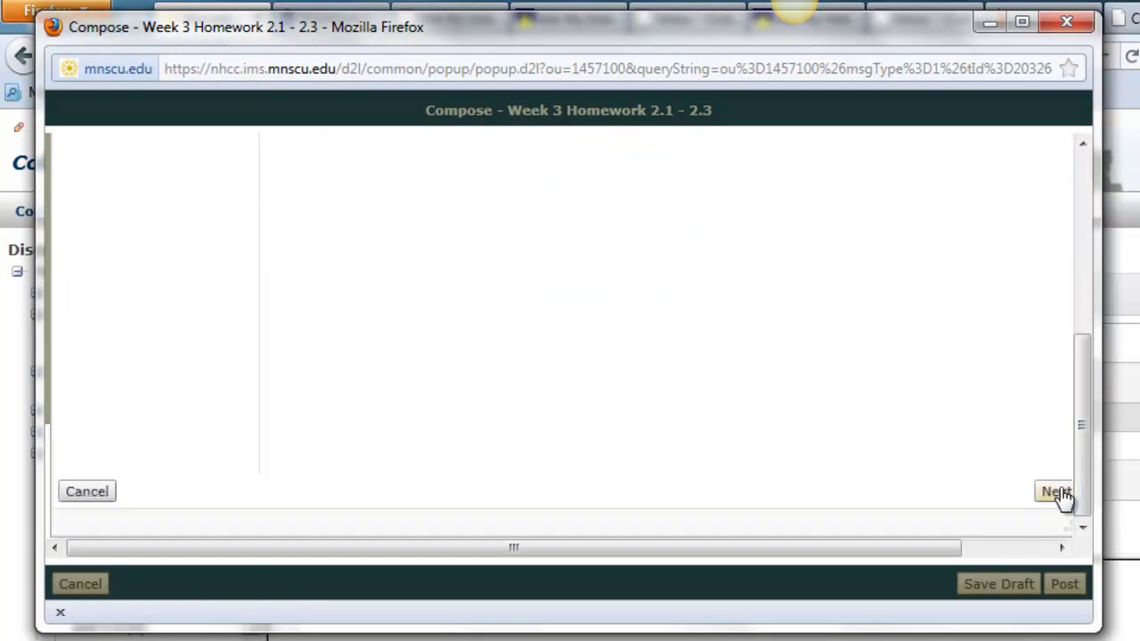
left_click_drag(945, 550, 988, 503)
left_click(990, 494)
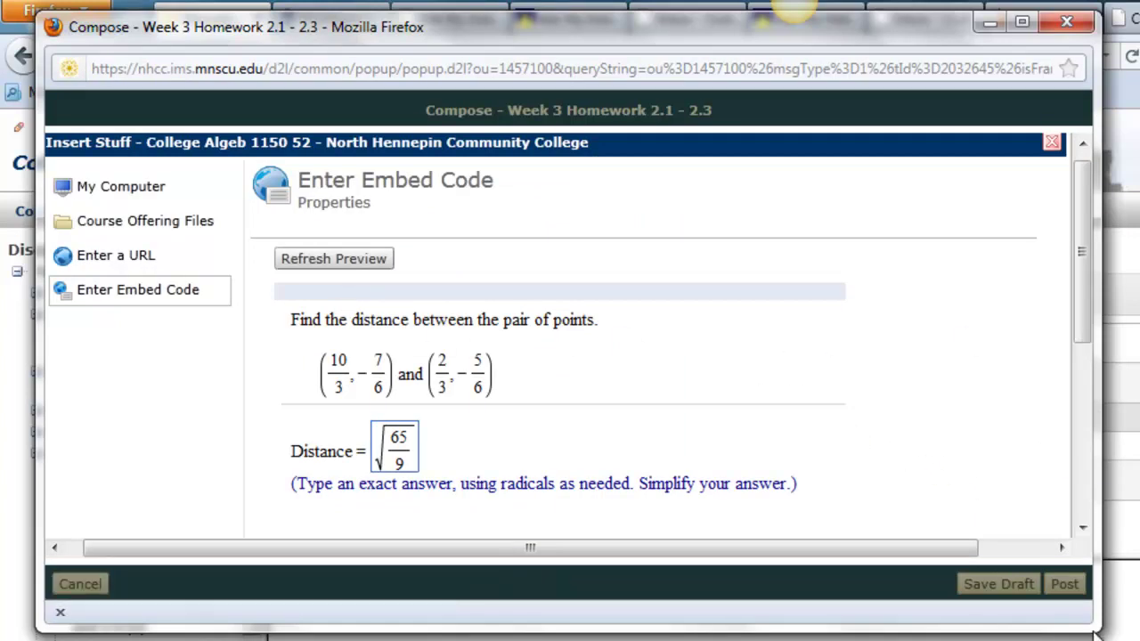
left_click_drag(1095, 634, 1139, 640)
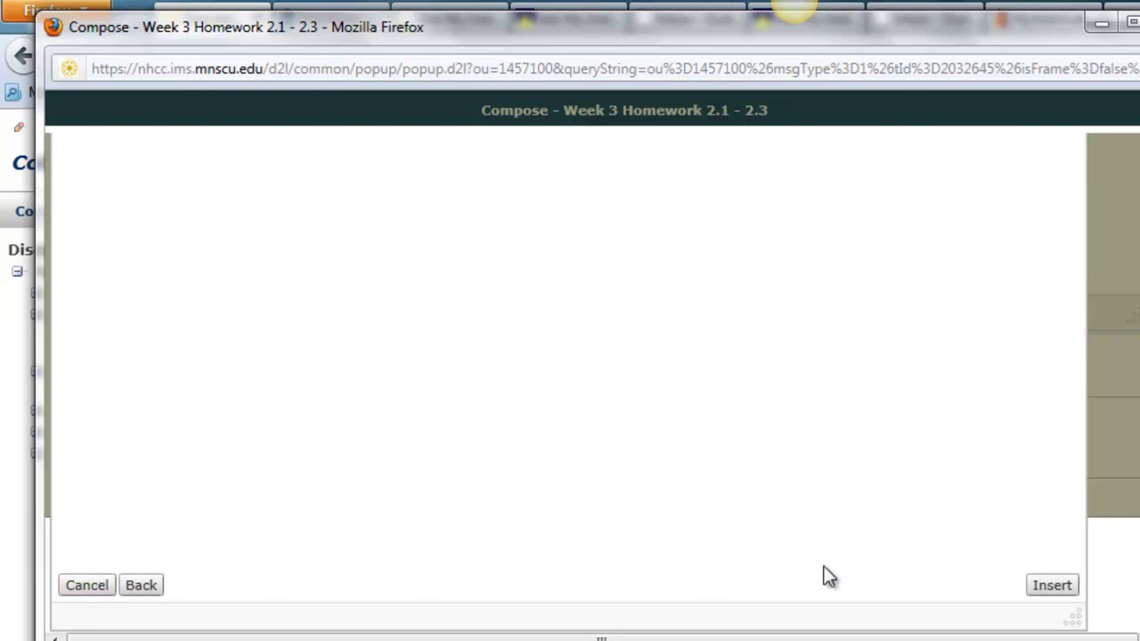
left_click(1052, 587)
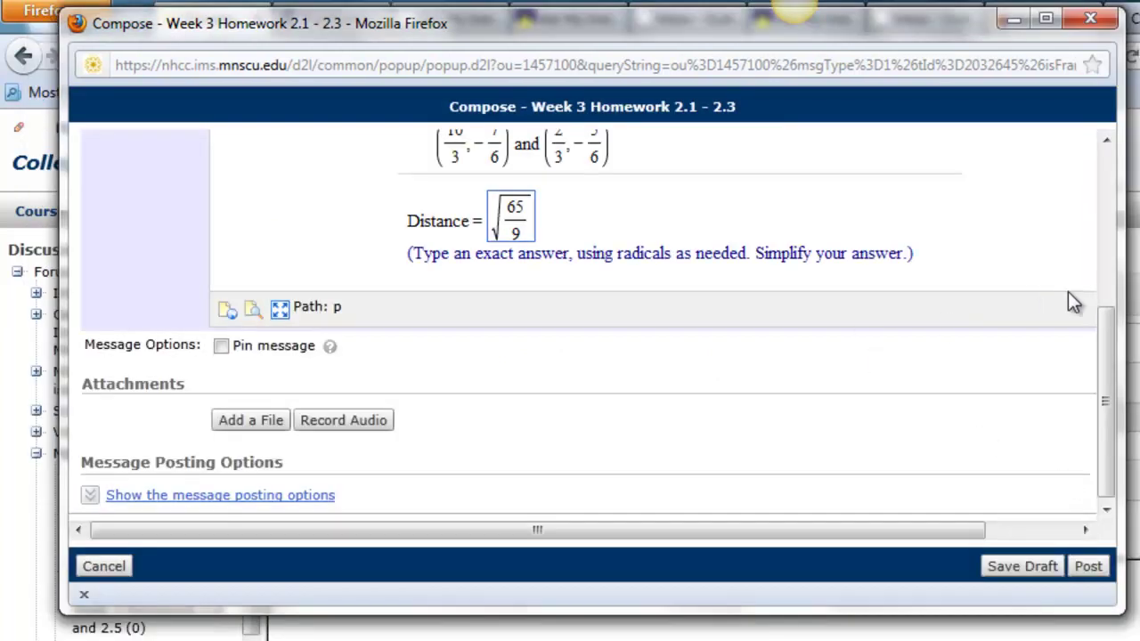
Enlarge the compose window and move the intro line back above the screenshot.
left_click_drag(1119, 613, 1139, 612)
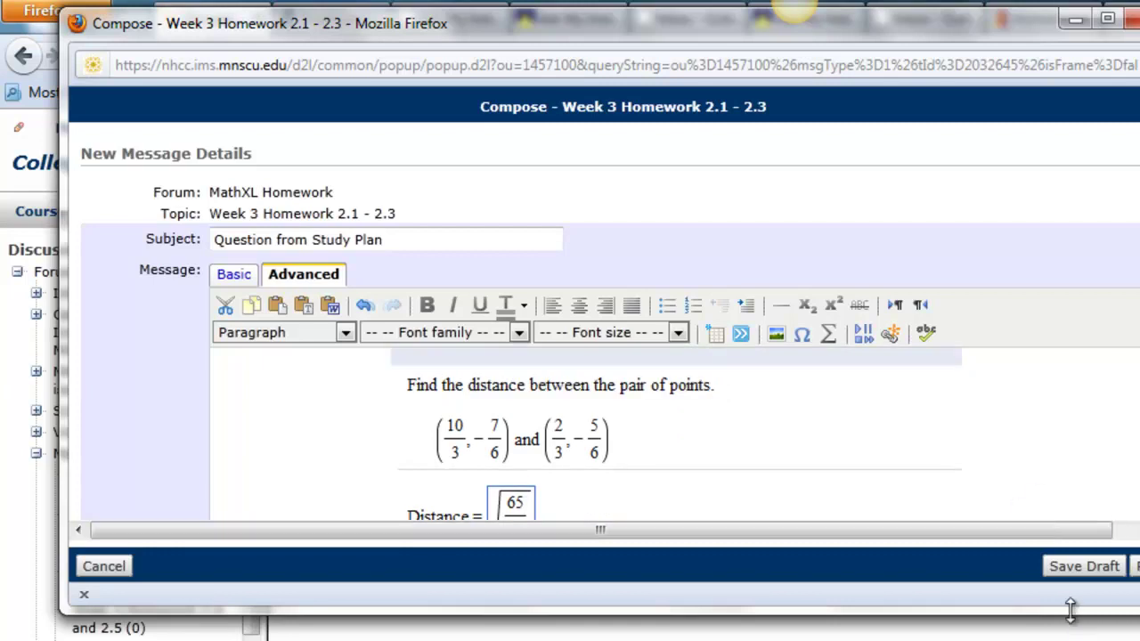
left_click_drag(1080, 614, 1079, 640)
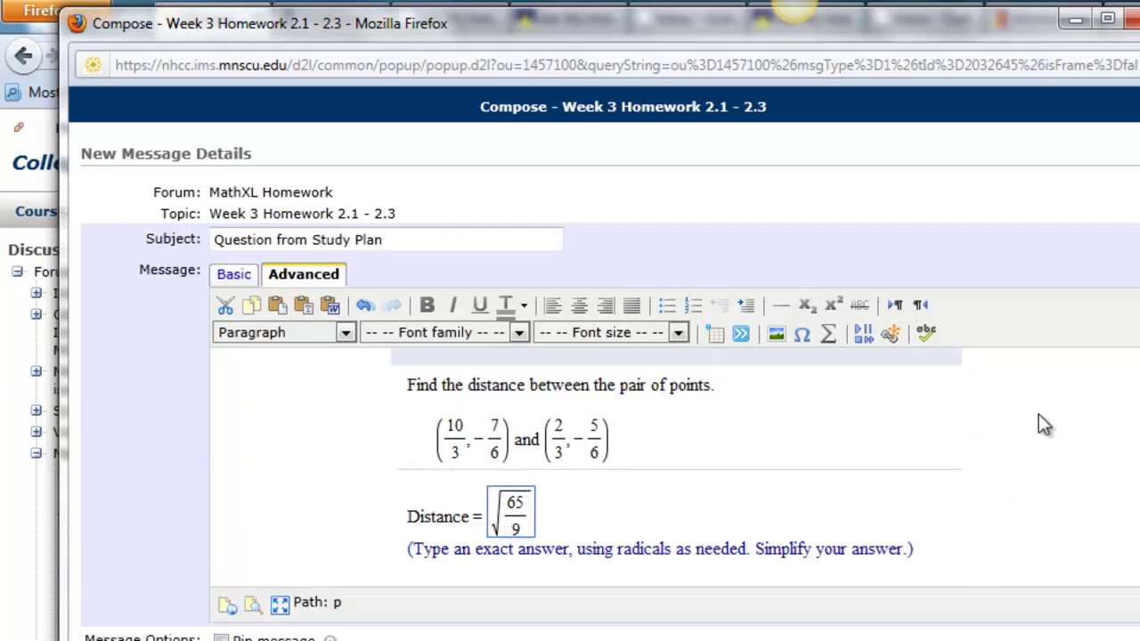
scroll(1038, 414, "down", 1)
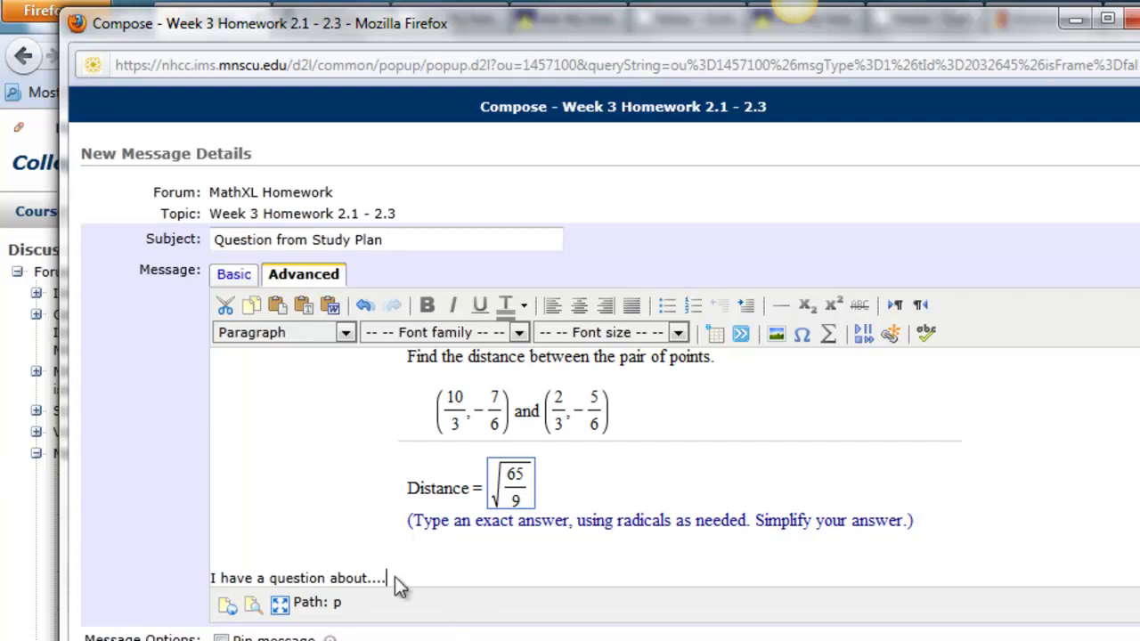
key("ctrl+z")
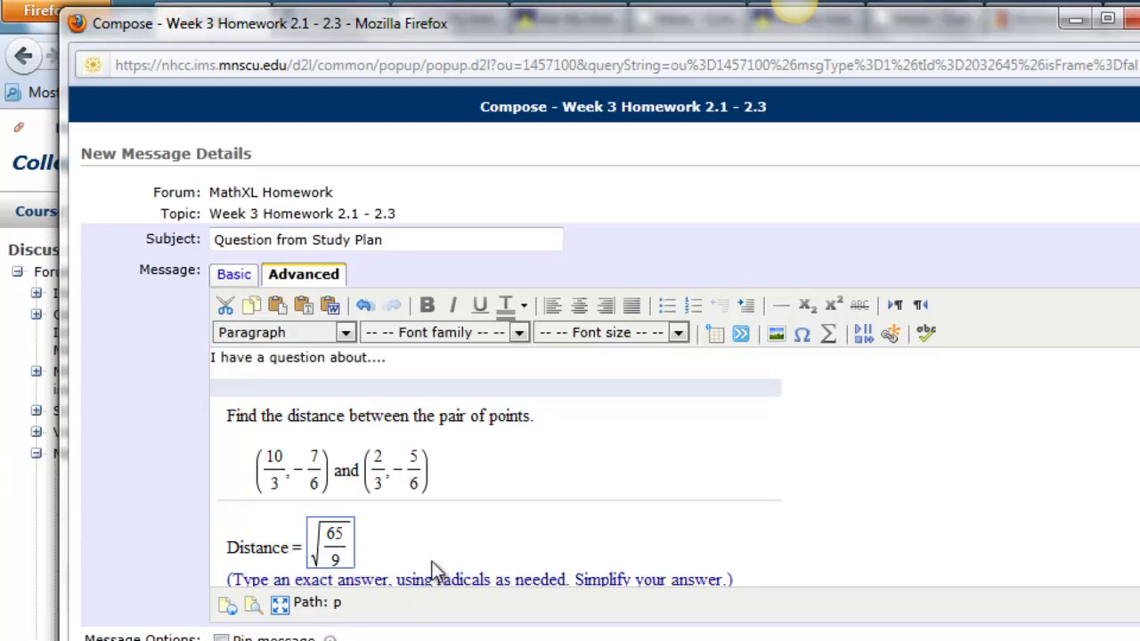
Bold the 'I have a question about....' line and add a new line below the problem.
triple_click(400, 359)
key("ctrl+b")
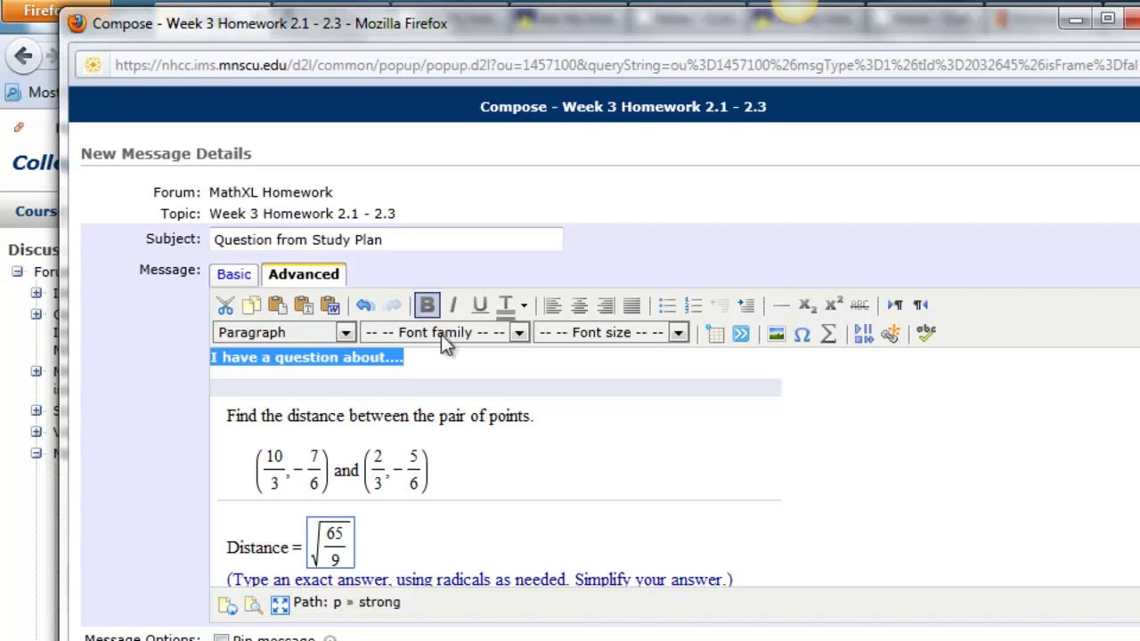
left_click(549, 385)
scroll(884, 519, "down", 2)
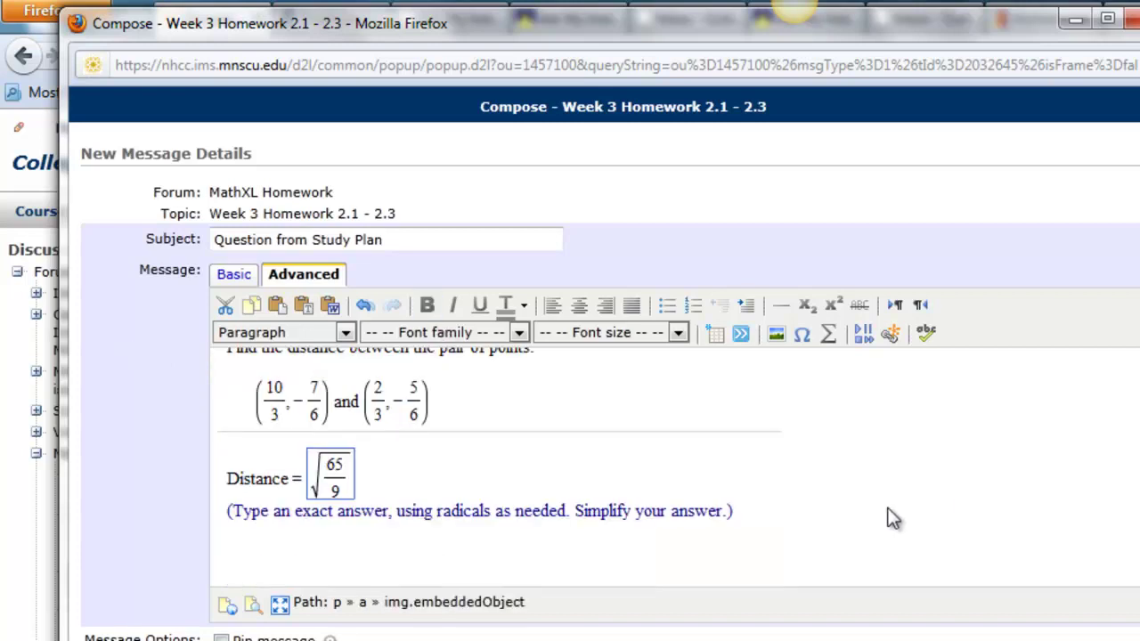
left_click(877, 582)
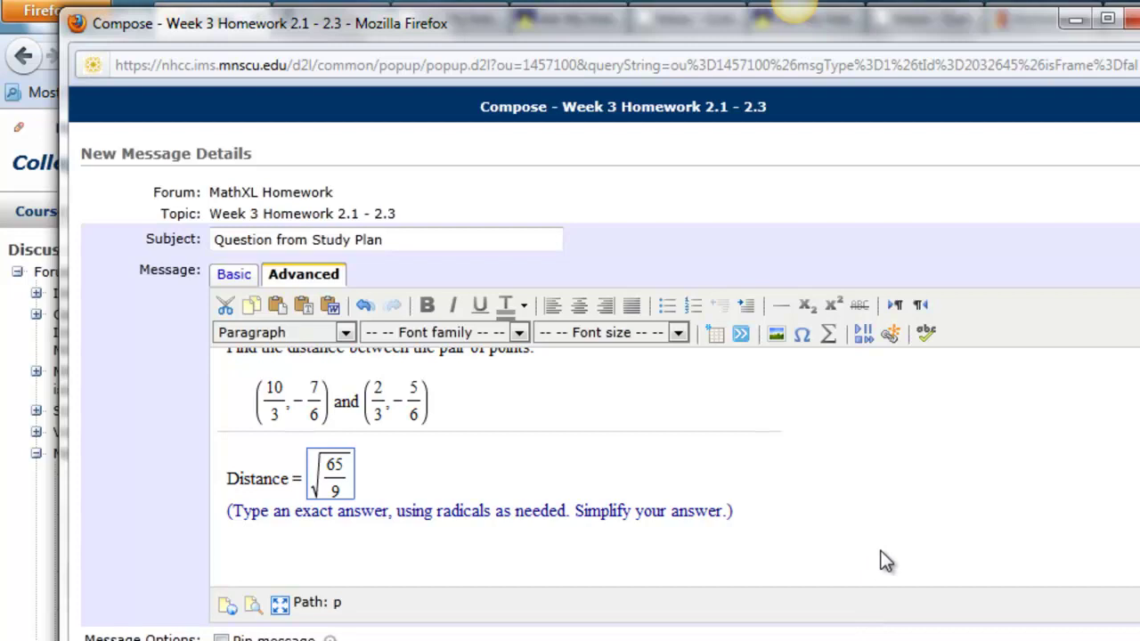
key("Return")
Type the 'How do I...' question and begin 'Also - how do you simplify this:'.
type("How ")
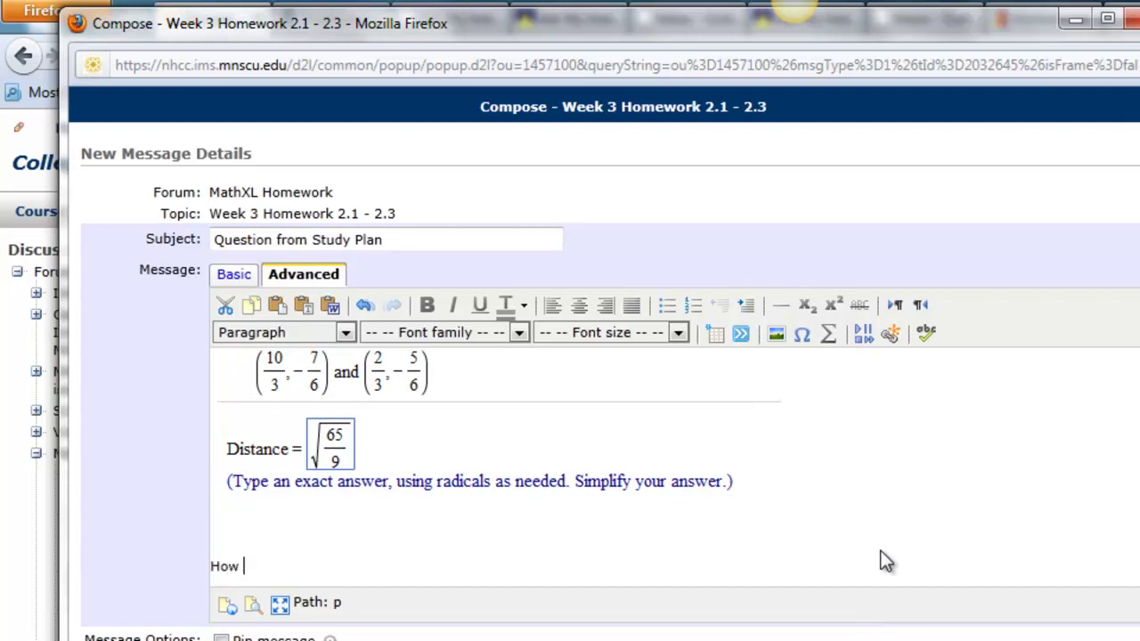
type("do I simplify the square root of 65/9?")
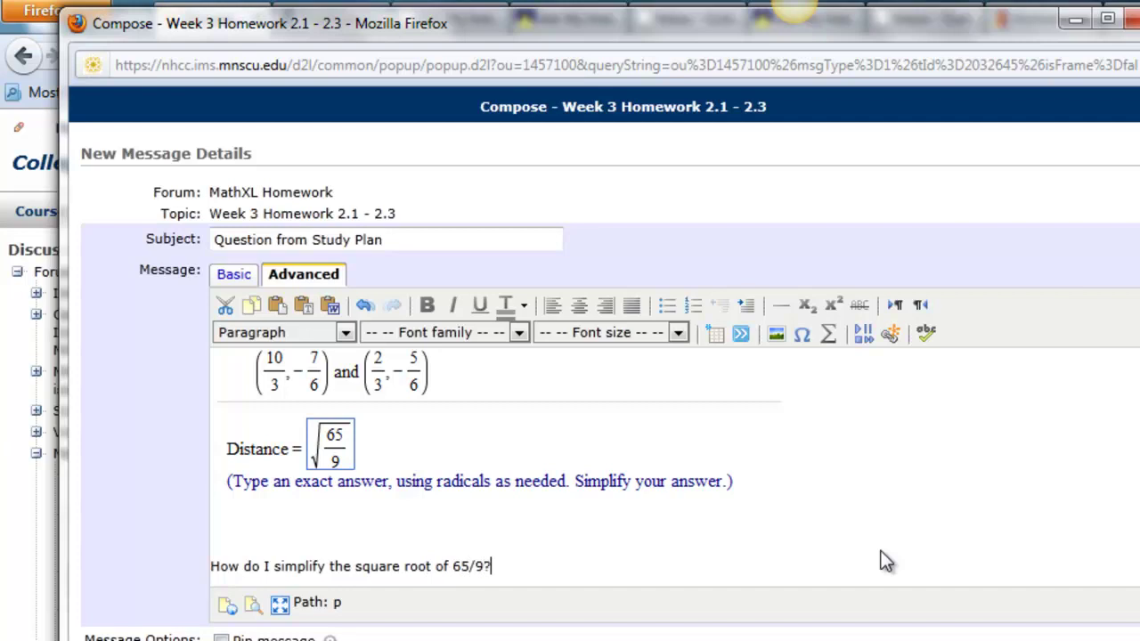
scroll(886, 561, "down", 1)
type("Also - h")
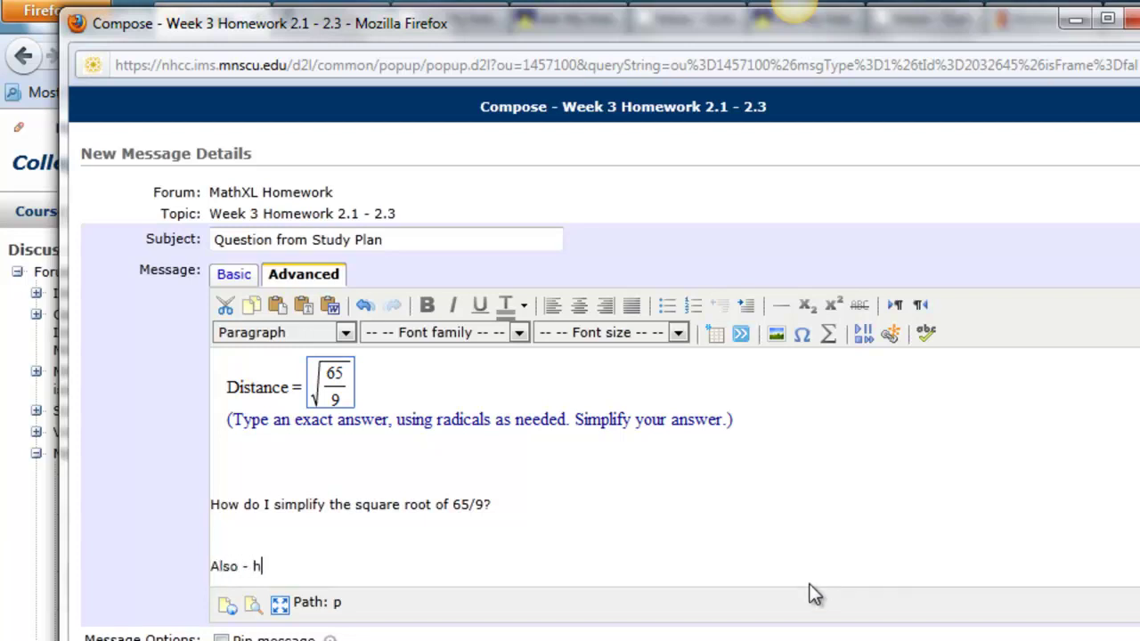
type("ow do you simplify ")
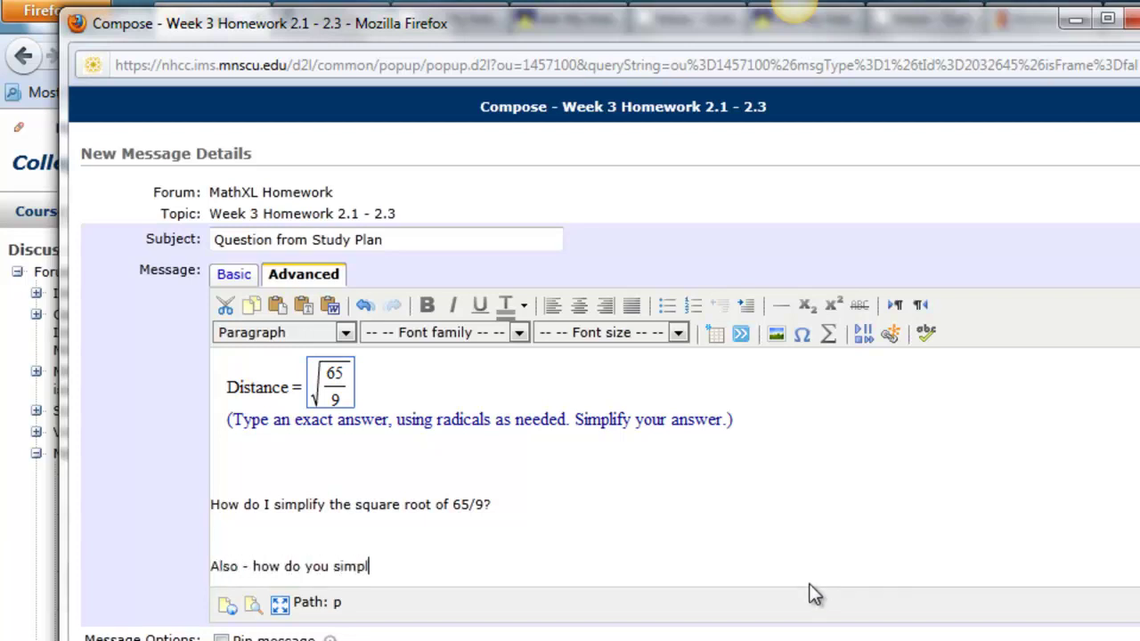
type("this:")
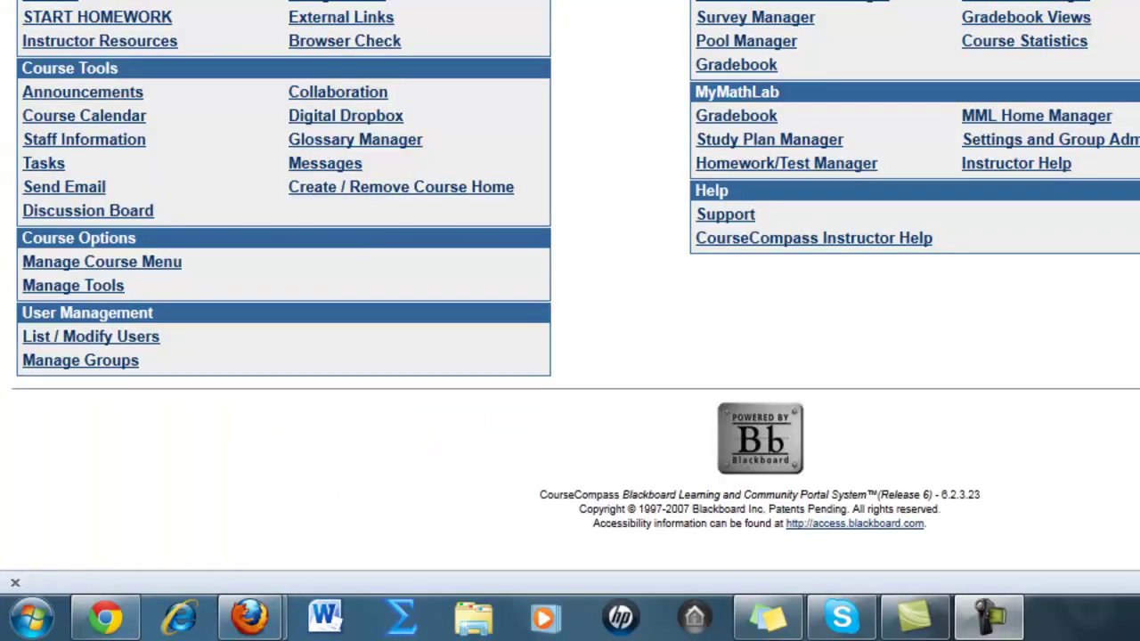
Build the equation √(70/4) in MathType using a square-root template and fraction.
left_click(400, 616)
left_click_drag(979, 5, 745, 7)
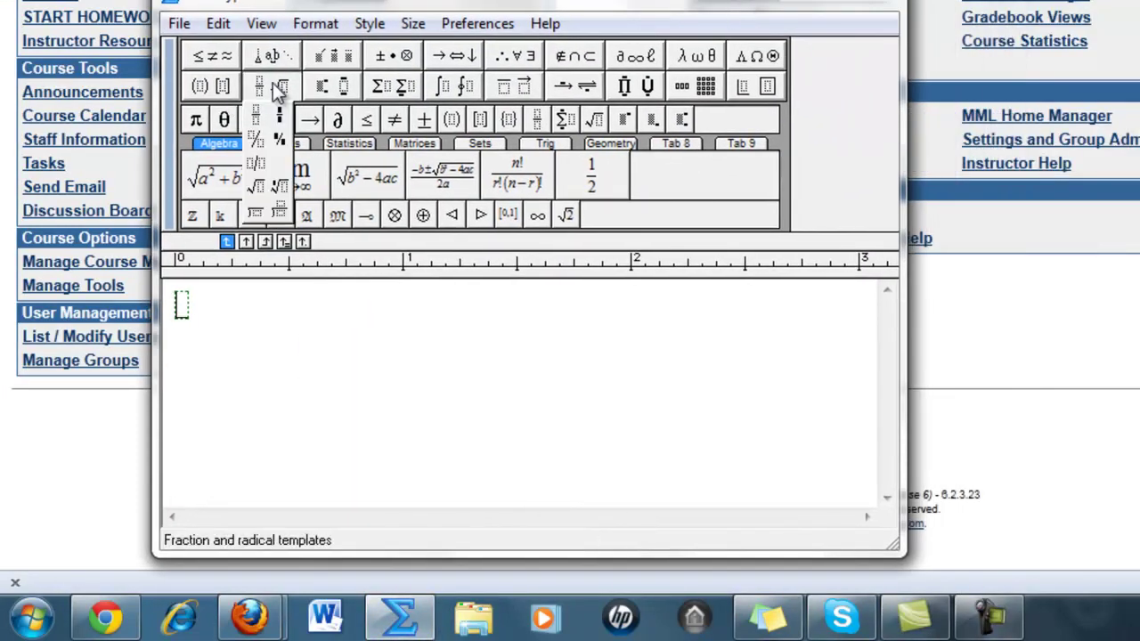
left_click(256, 189)
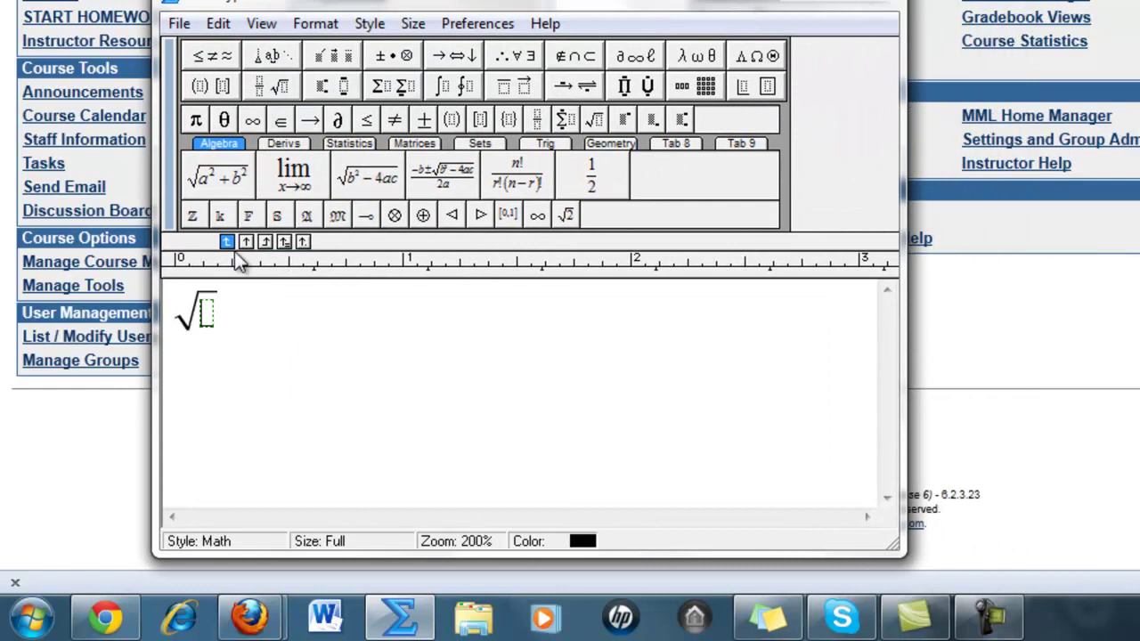
key("ctrl+f")
type("70/")
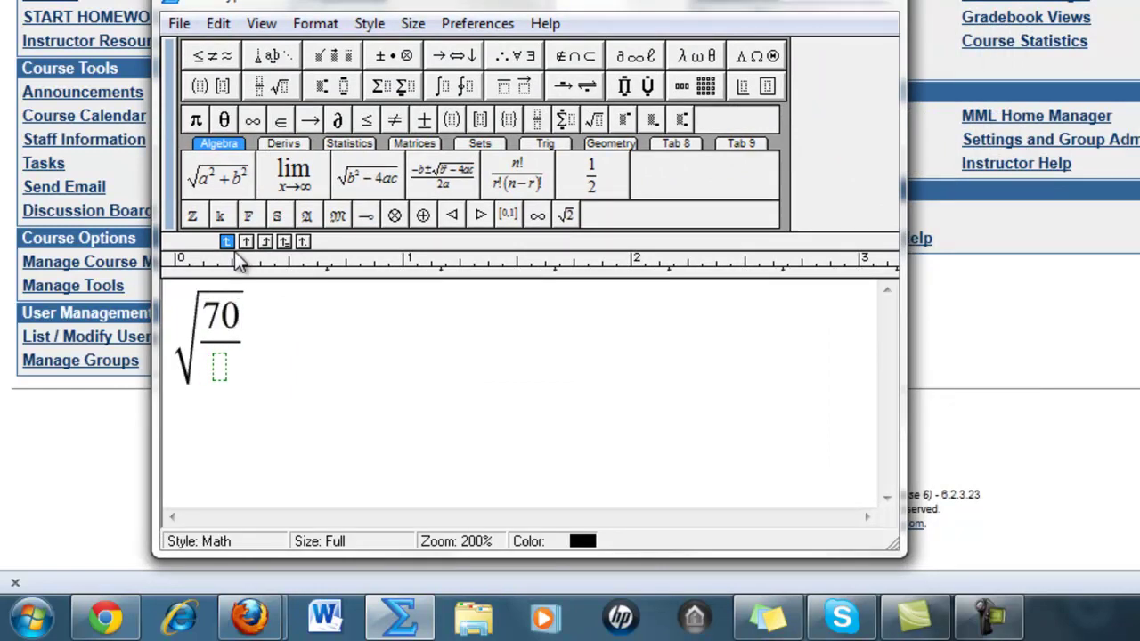
type("4")
key("Return")
key("Return")
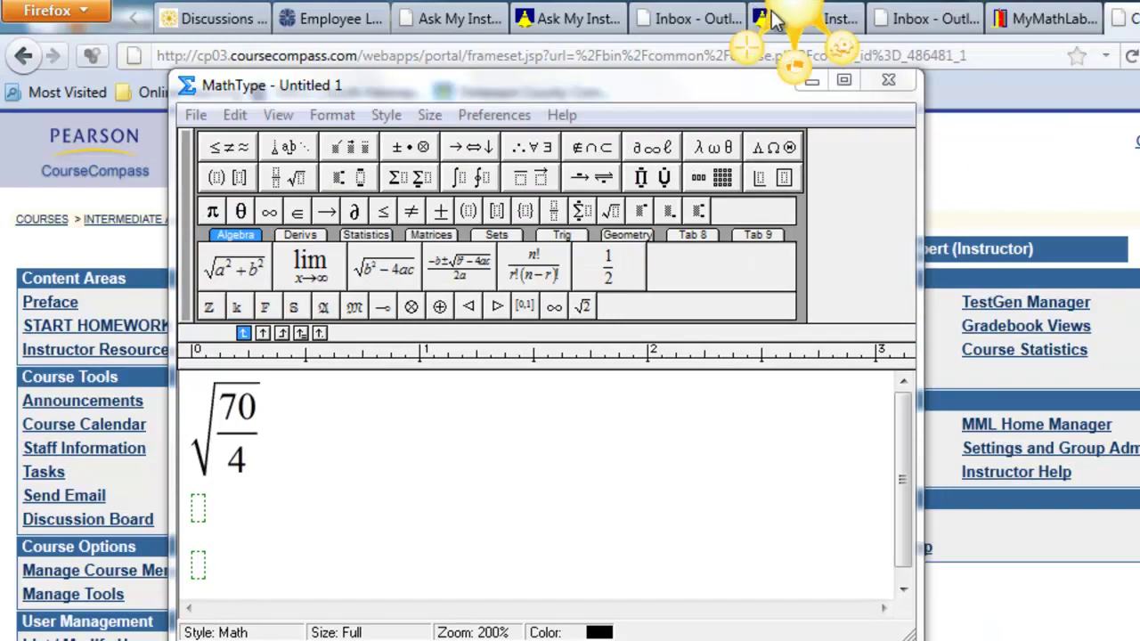
left_click(748, 61)
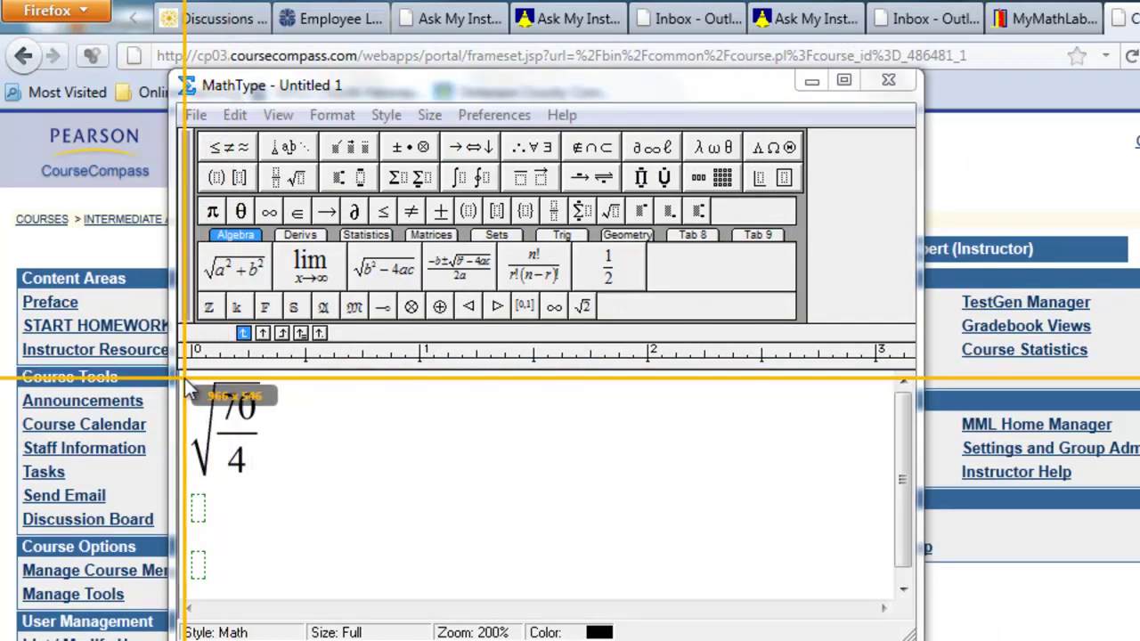
Capture the √(70/4) equation with Jing and upload it to Screencast.com as embed code.
mouse_move(184, 377)
left_mouse_down()
mouse_move(302, 448)
mouse_move(271, 478)
left_mouse_up()
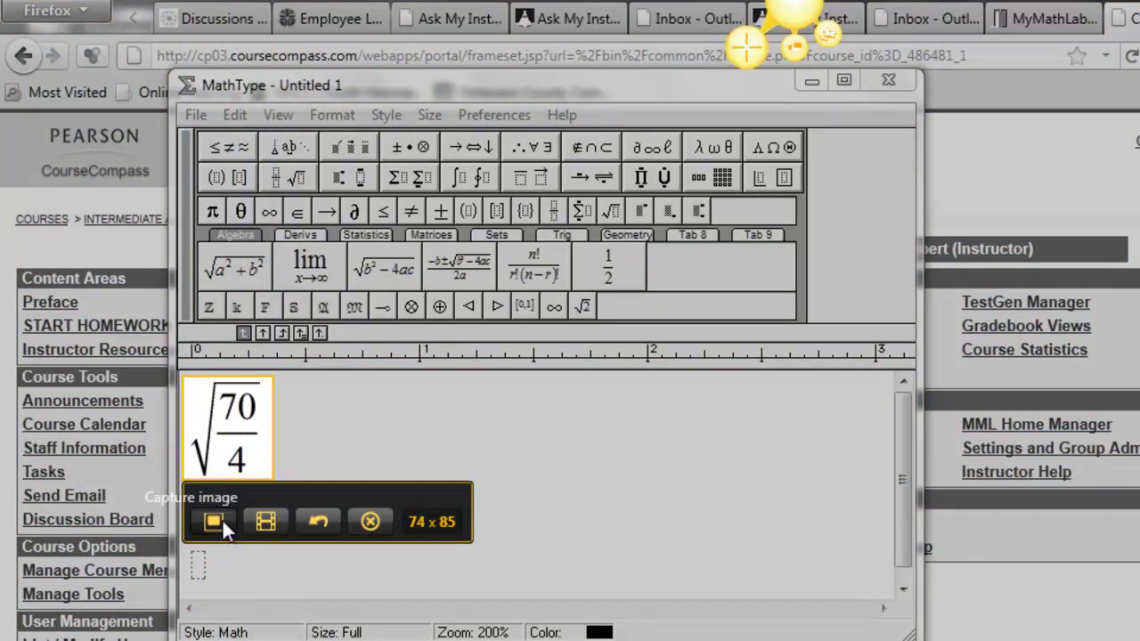
left_click(222, 519)
left_click_drag(845, 264, 656, 90)
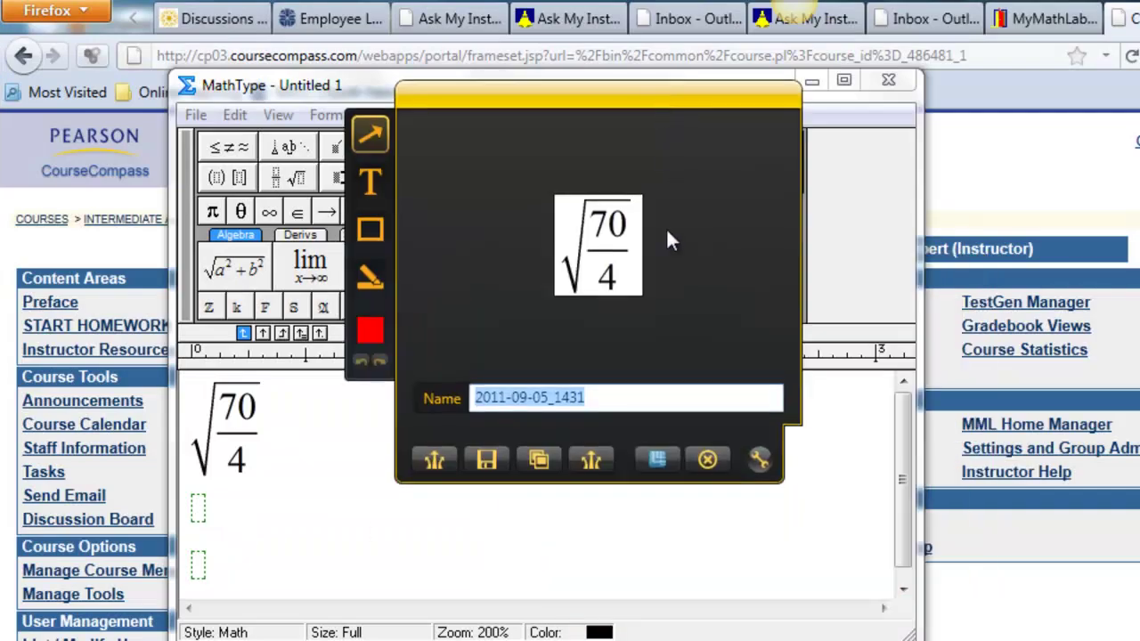
left_click(591, 454)
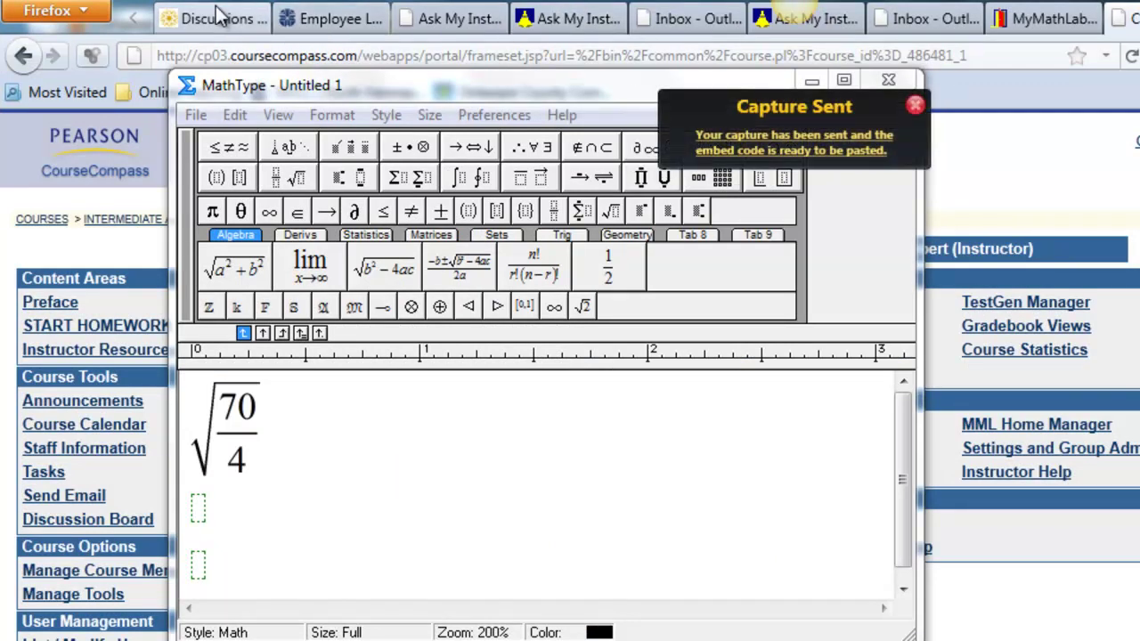
Paste the √(70/4) capture's embed code into the D2L post's Insert Stuff dialog and preview it.
key("alt+Tab")
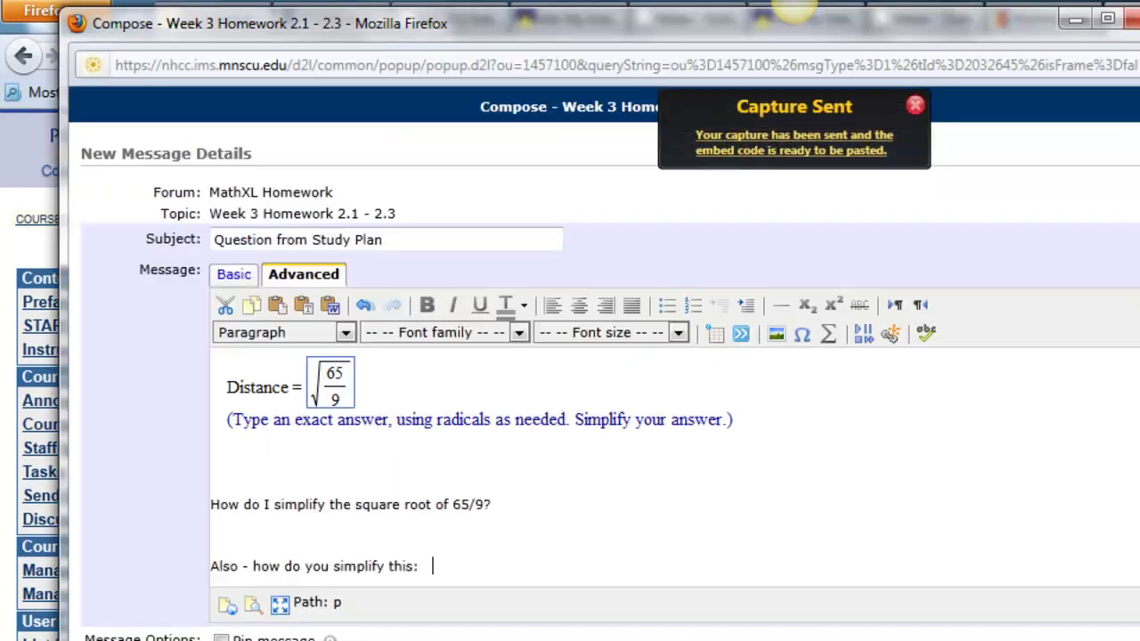
scroll(483, 561, "down", 1)
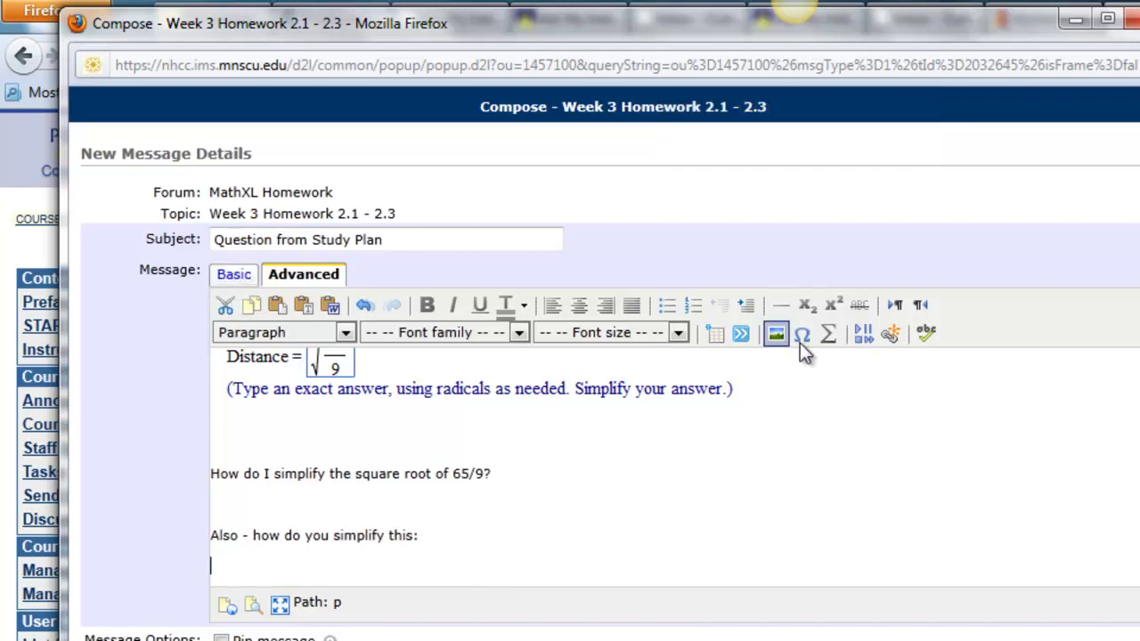
left_click(860, 338)
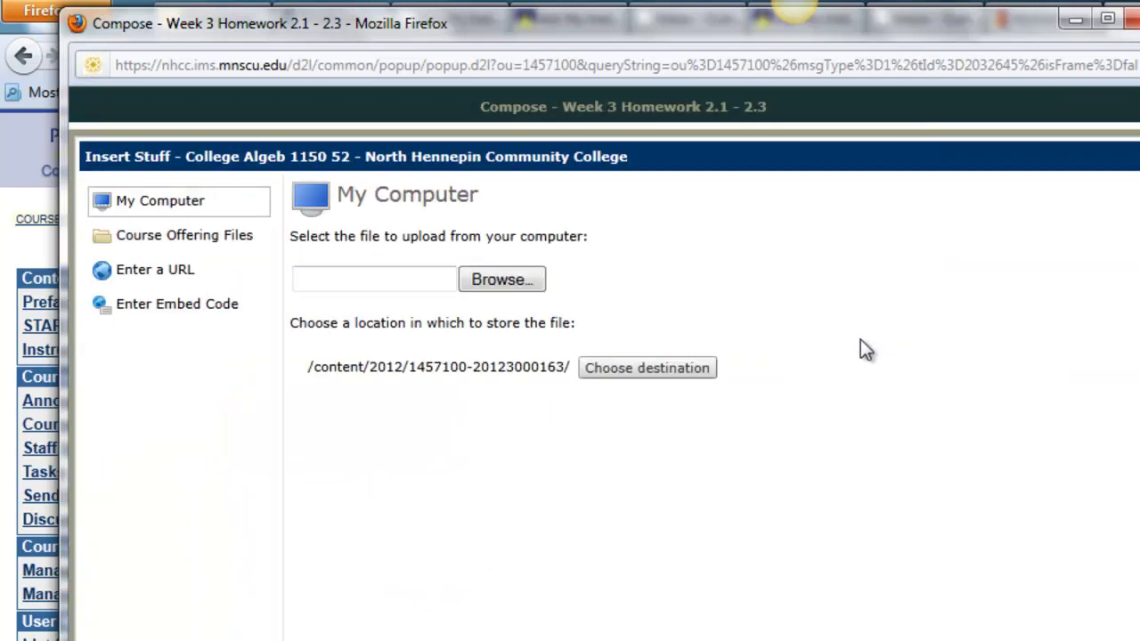
left_click(182, 304)
left_click(388, 301)
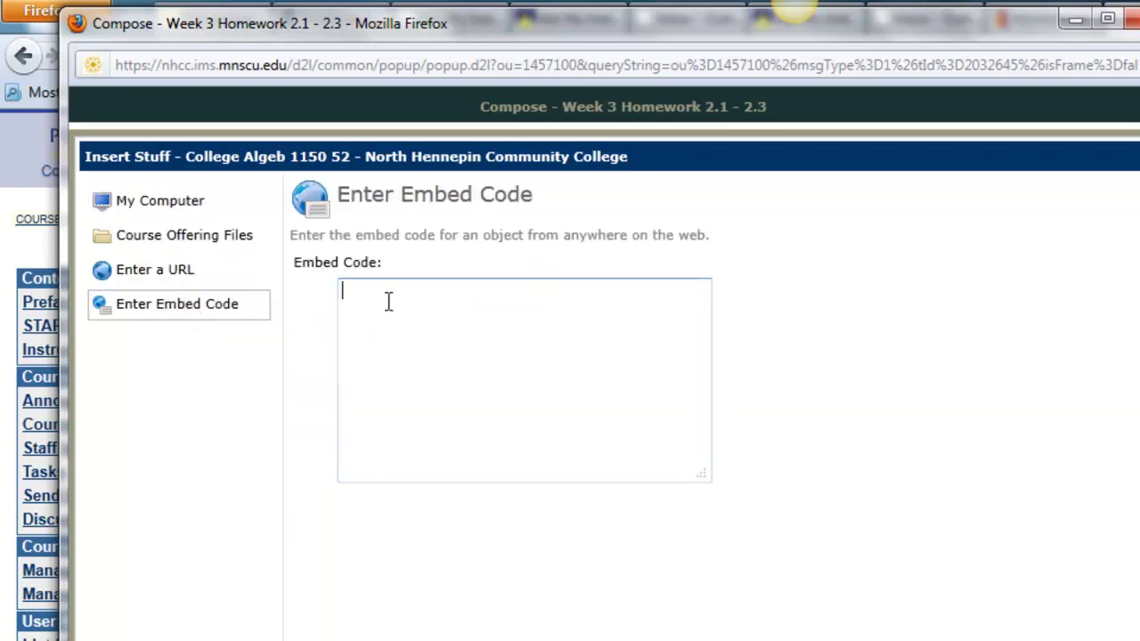
type("<!-- copy and paste. Modify height and width if desired. --> <a href=\"http://content.screencast.com/users/CodyT/folders/Jing/media/a296c8c8-9883-4aca-9473-6f51cfd0d63e/2011-09-05_1431.png\"><img class=\"embeddedObject\" src=\"http://content.screencast.com/users/CodyT/folders/Jing/media/a296c8c8-9883-4aca-9473-6f51cfd0d63e/2011-09-05_1431.png\" width=\"74\" height=\"85\" border=\"0\" /></a>")
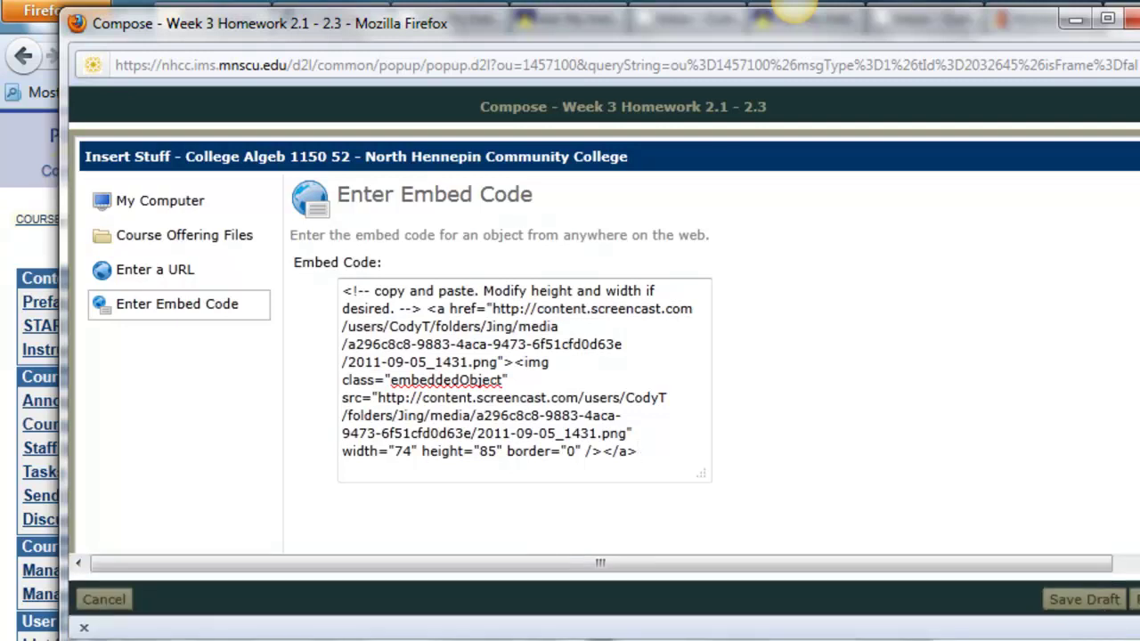
scroll(570, 356, "down", 5)
left_click(1131, 437)
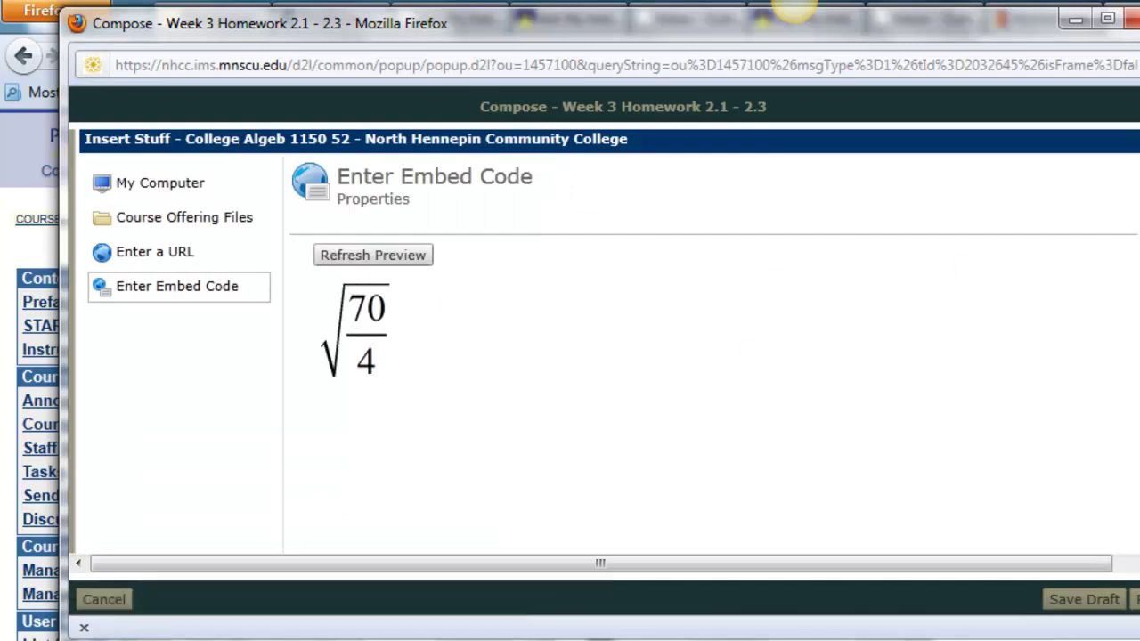
scroll(1121, 293, "down", 1)
scroll(1133, 450, "down", 4)
Insert the √(70/4) image below "Also - how do you simplify this:" and nudge the Compose window left.
left_click(1126, 438)
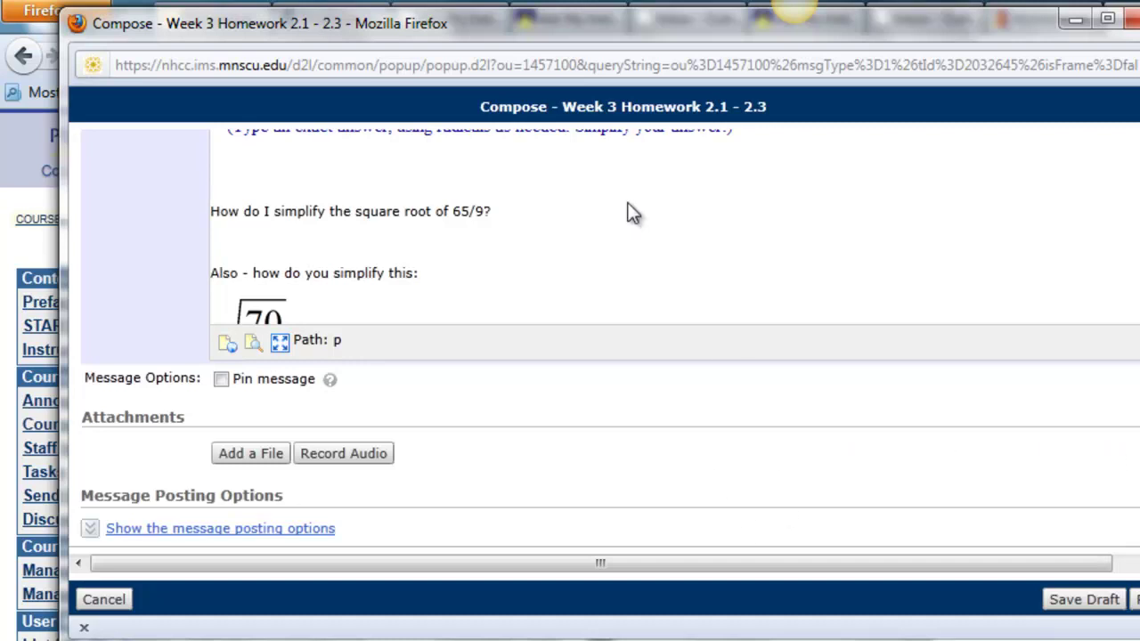
scroll(1018, 178, "up", 2)
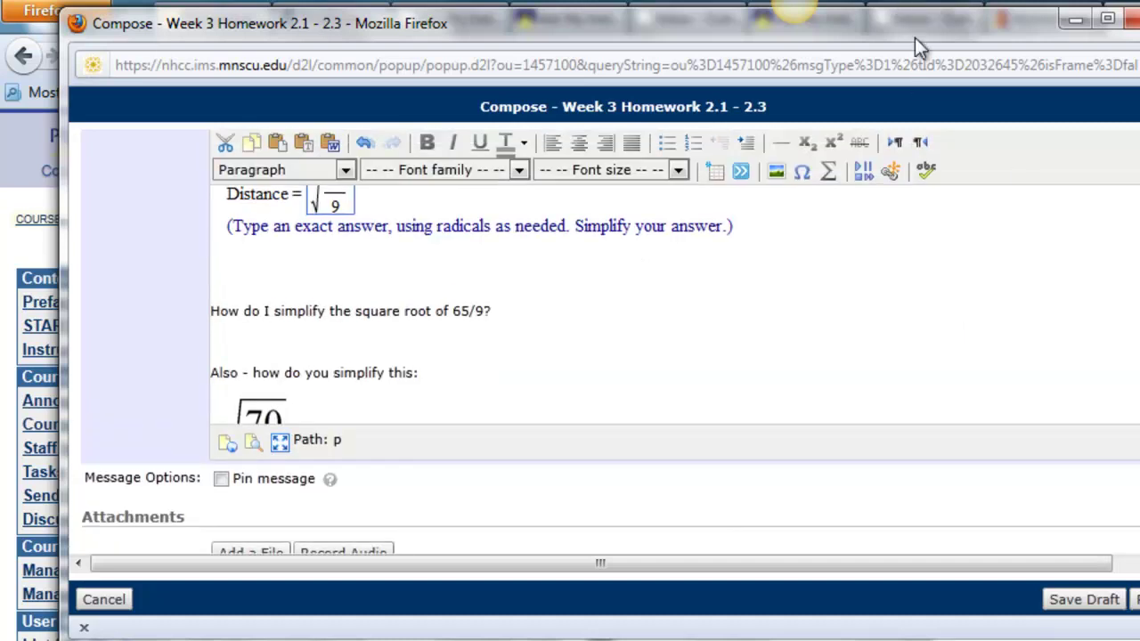
left_click_drag(915, 37, 868, 41)
scroll(448, 356, "down", 2)
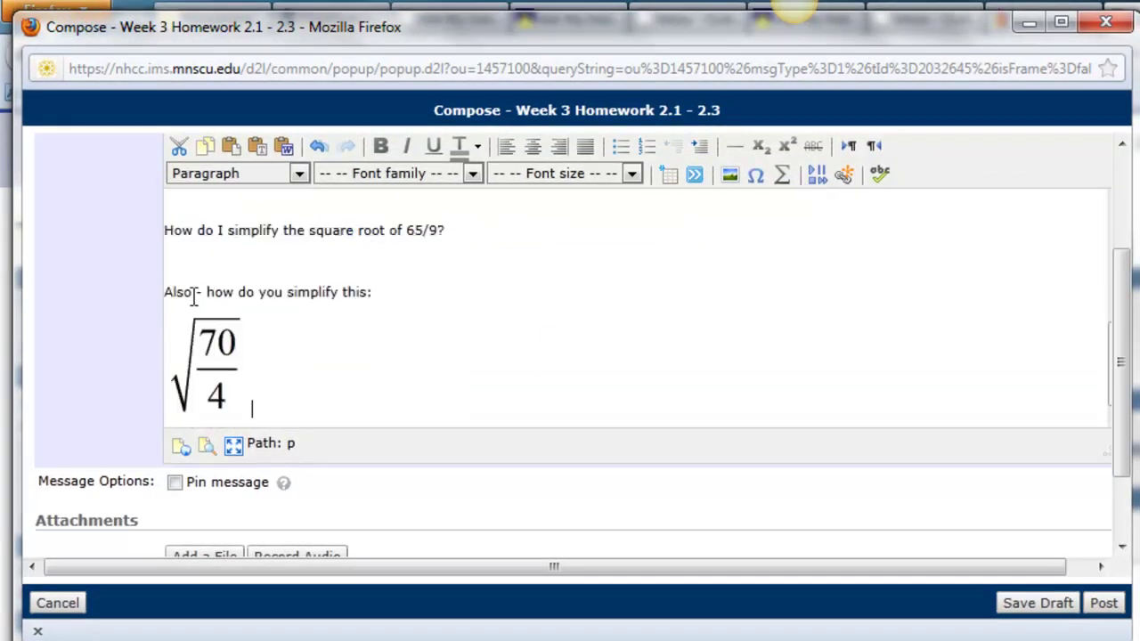